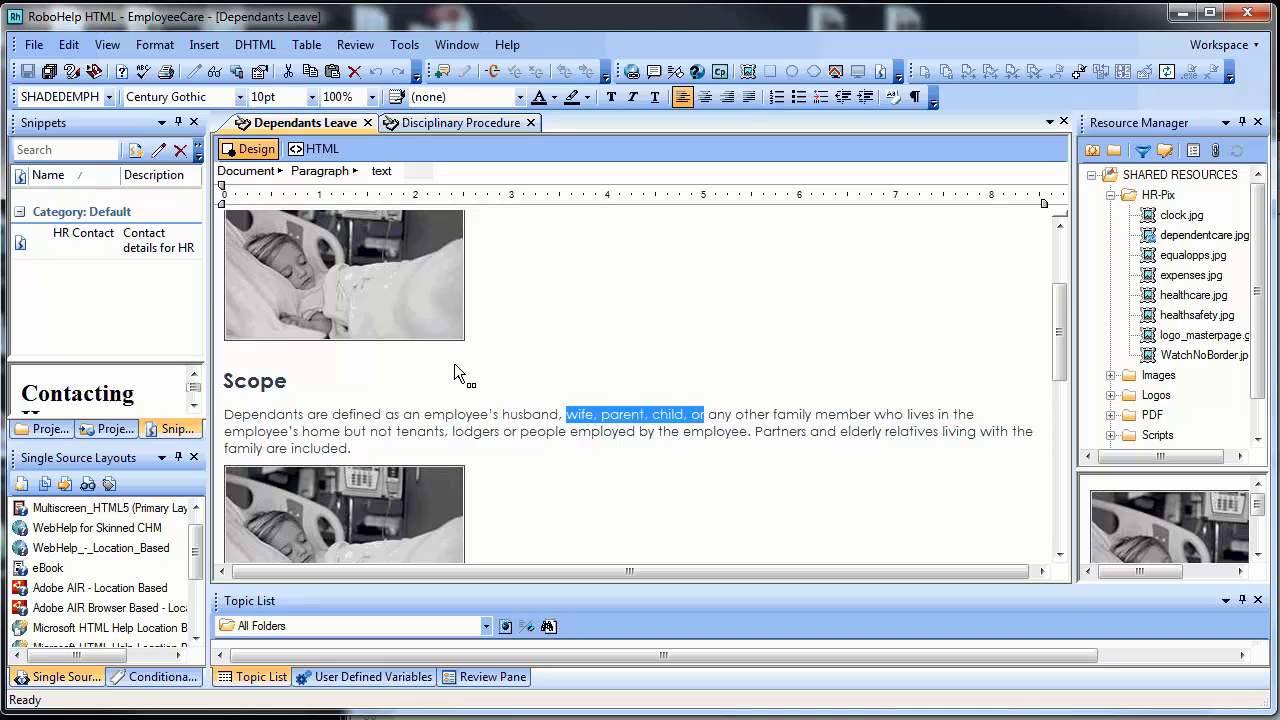
Select the hospital image and dependentcare.jpg, then collapse the HR-Pix shared resource folder
left_click(440, 316)
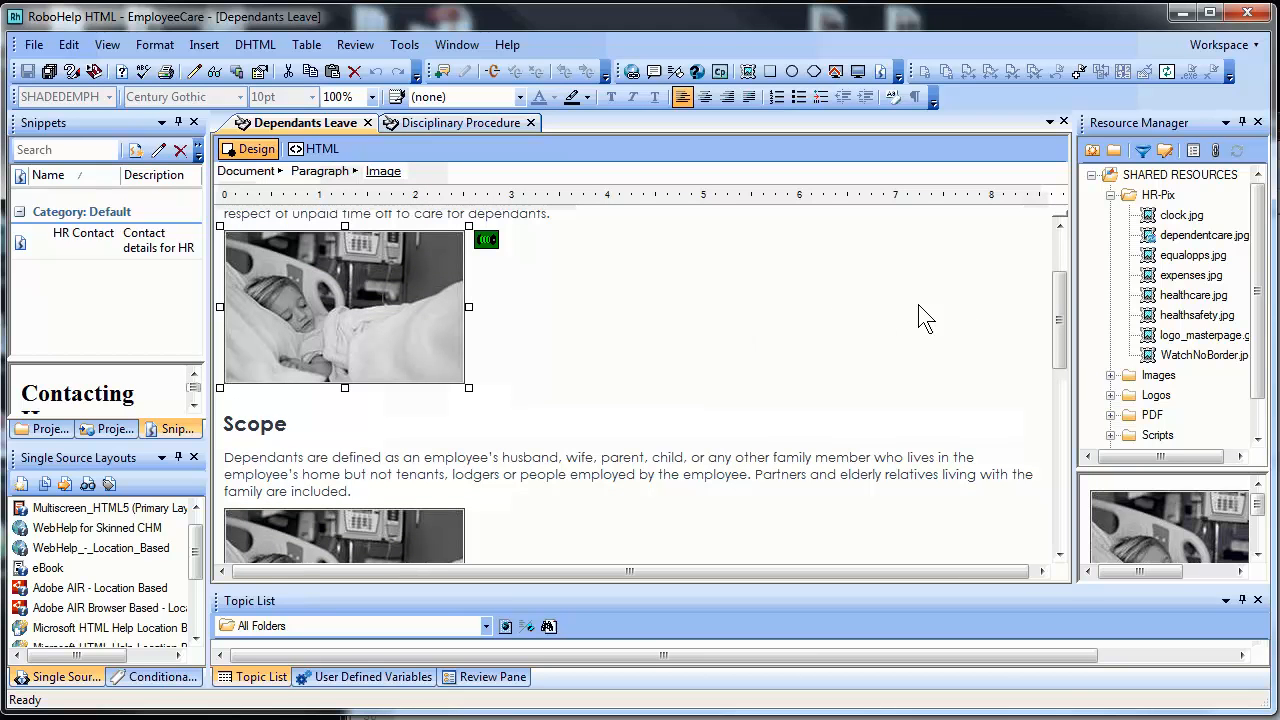
left_click(1188, 240)
left_click_drag(1257, 326, 1258, 298)
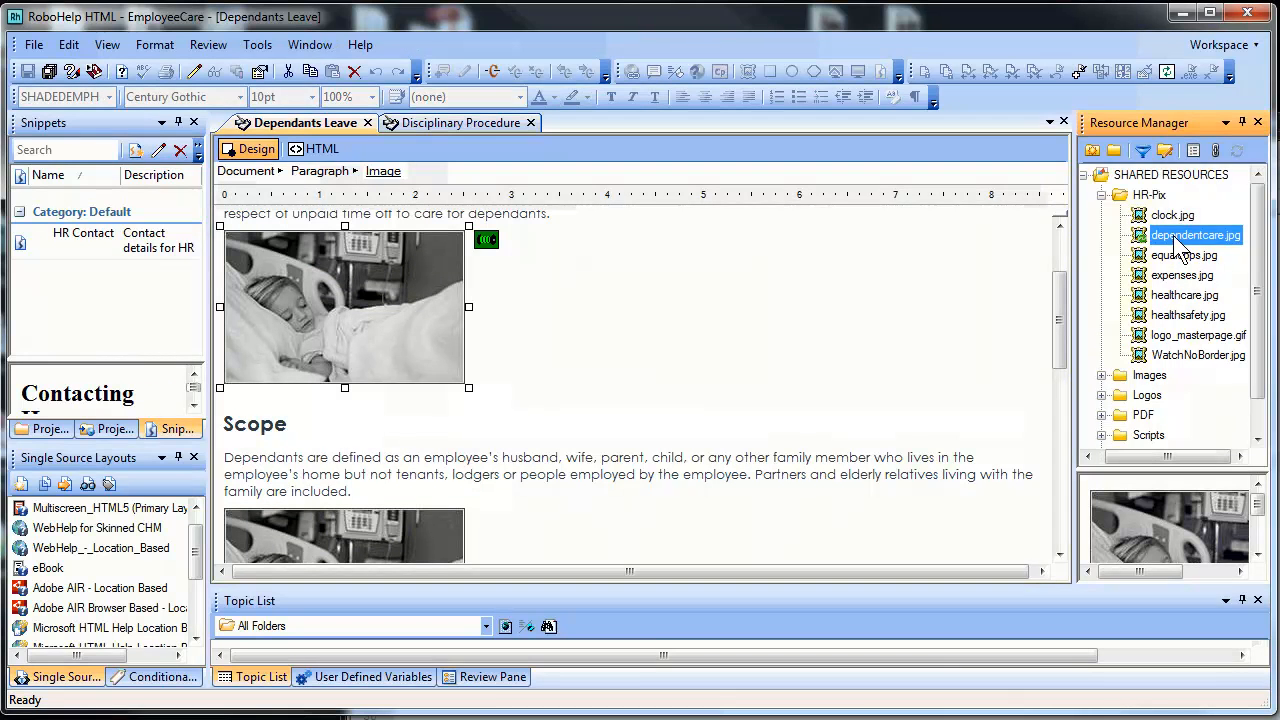
left_click(1101, 196)
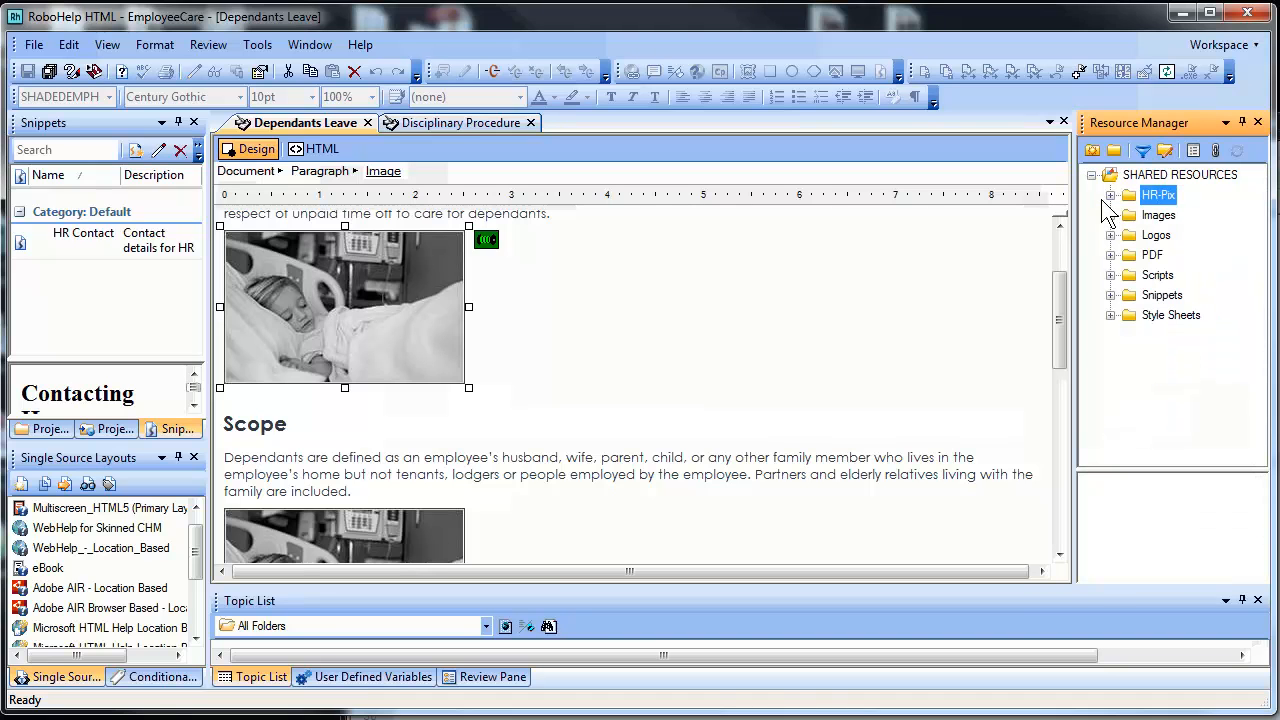
Copy the shared Adobe Copyright.hts snippet into the project's Snippets pod and dismiss the Results message
left_click(1111, 296)
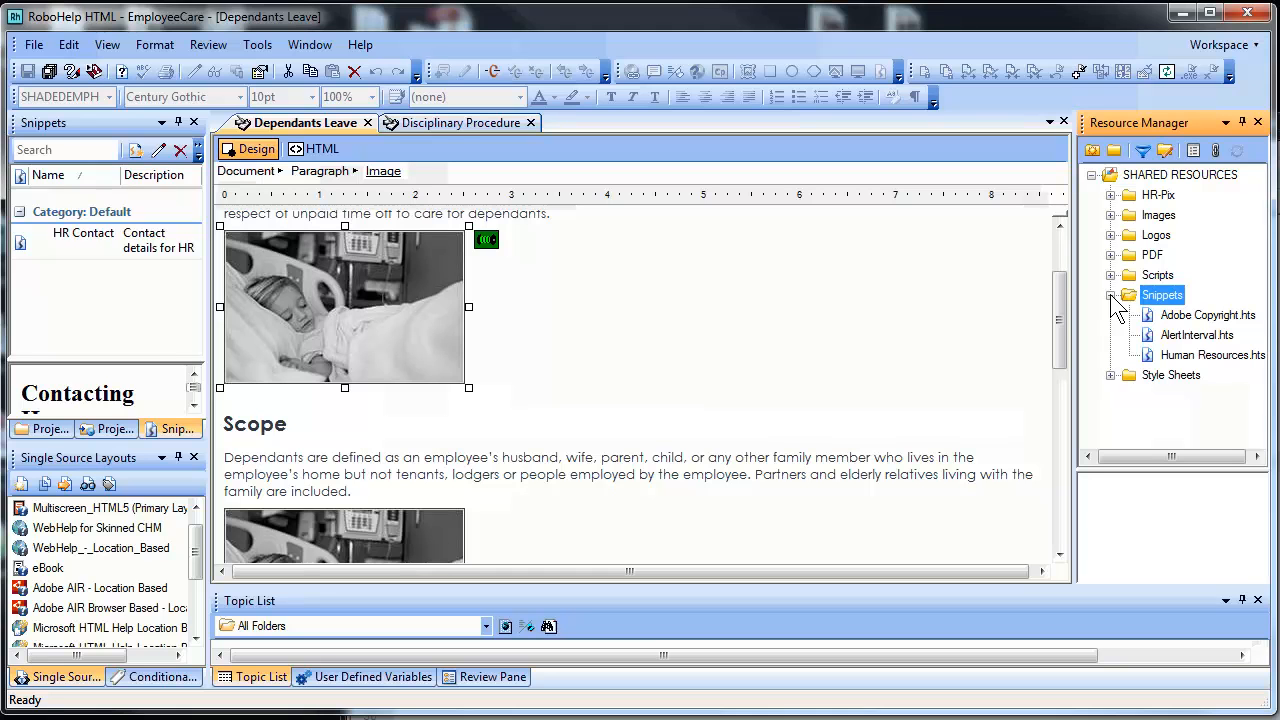
left_click(1175, 314)
mouse_move(1258, 514)
left_mouse_down()
mouse_move(1258, 560)
mouse_move(1261, 495)
left_mouse_up()
left_click_drag(1165, 318, 117, 293)
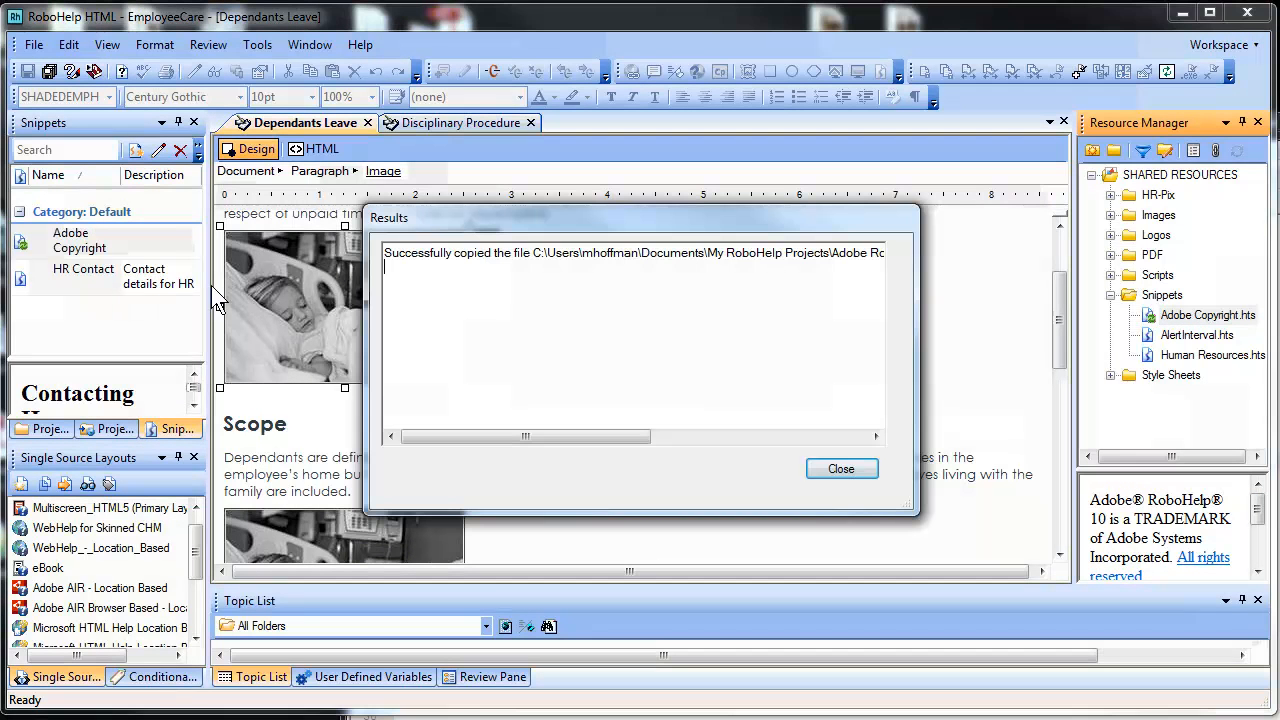
left_click(847, 475)
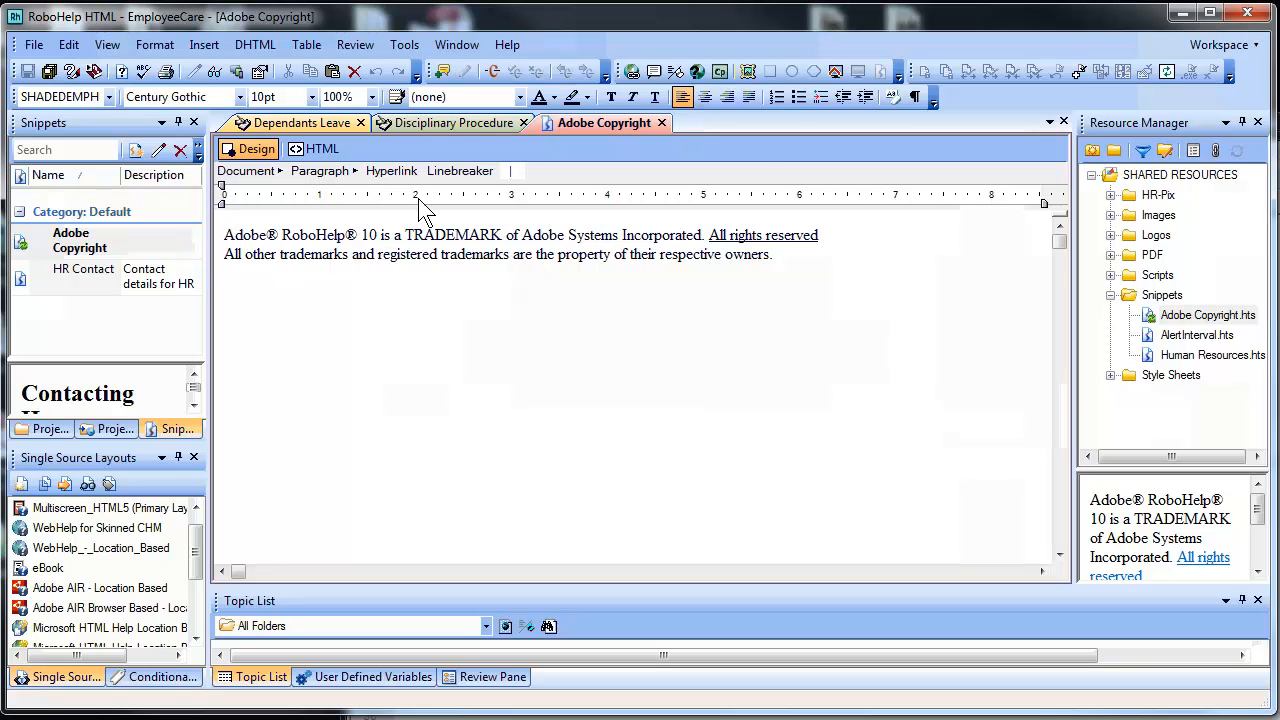
In Disciplinary Procedure, insert Adobe Copyright after the opening paragraph and below More trademark information, then preview
left_click(454, 129)
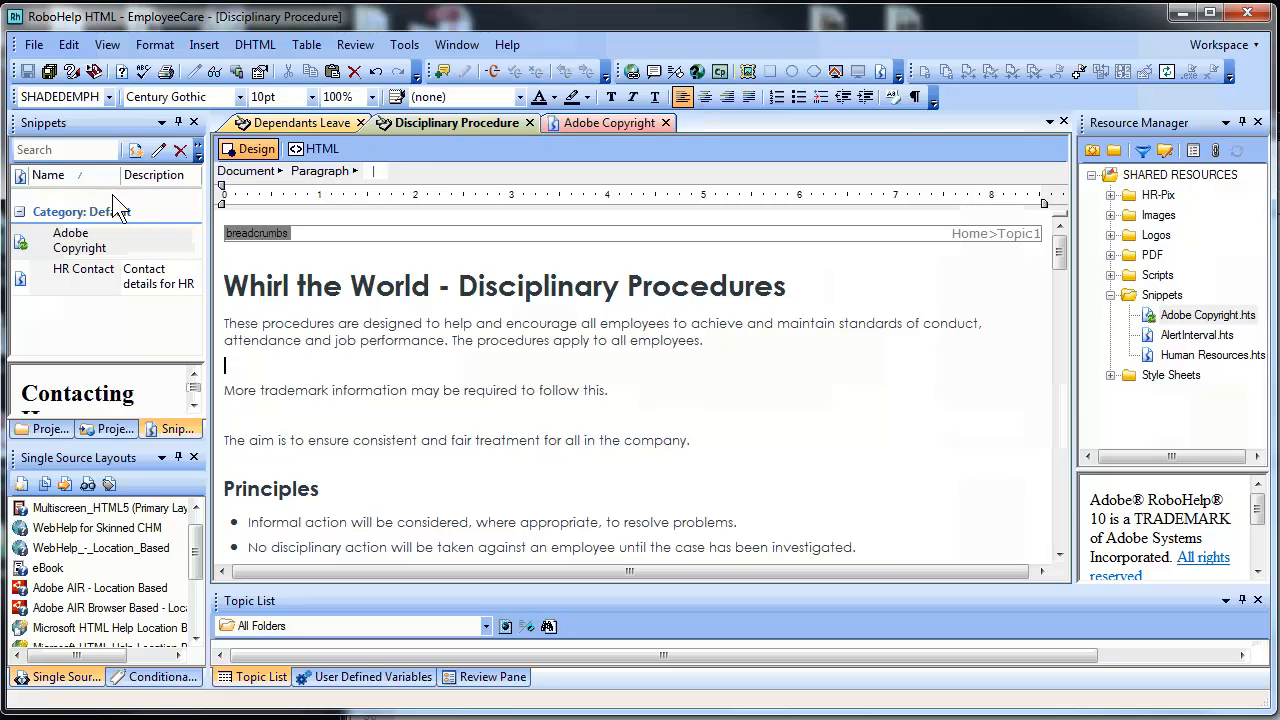
left_click(100, 248)
left_click_drag(100, 250, 252, 370)
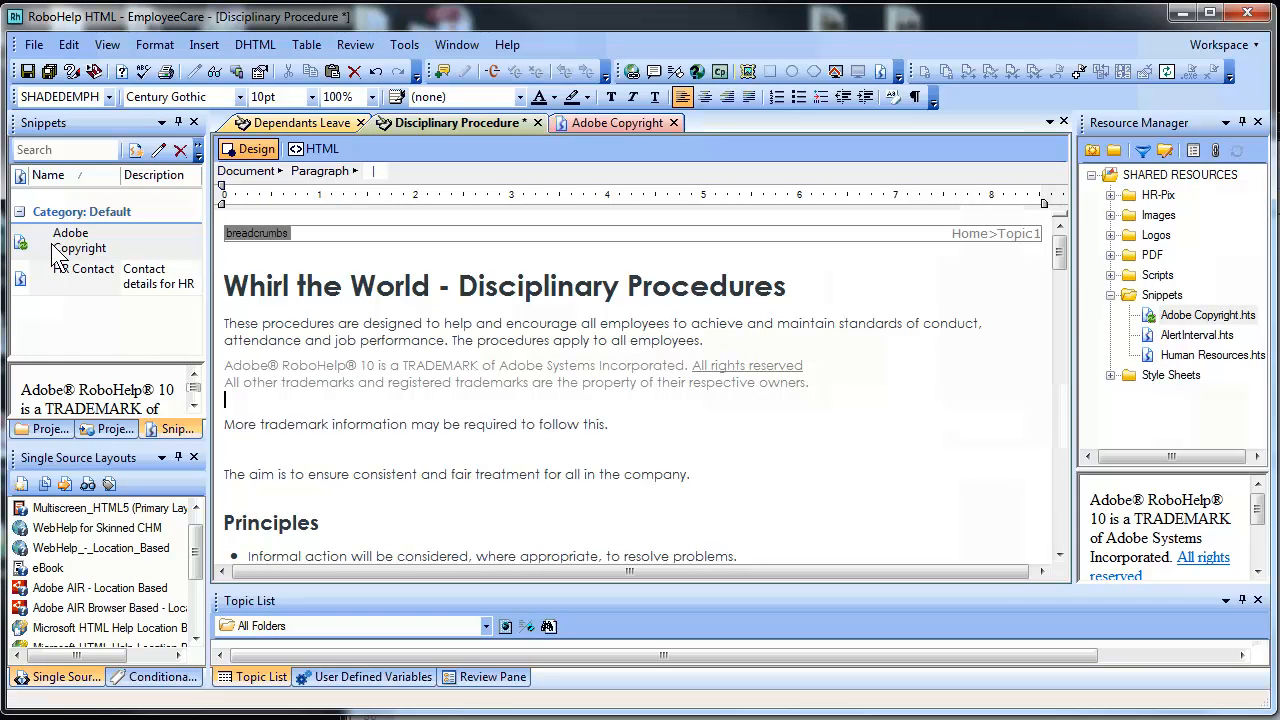
left_click_drag(55, 255, 238, 460)
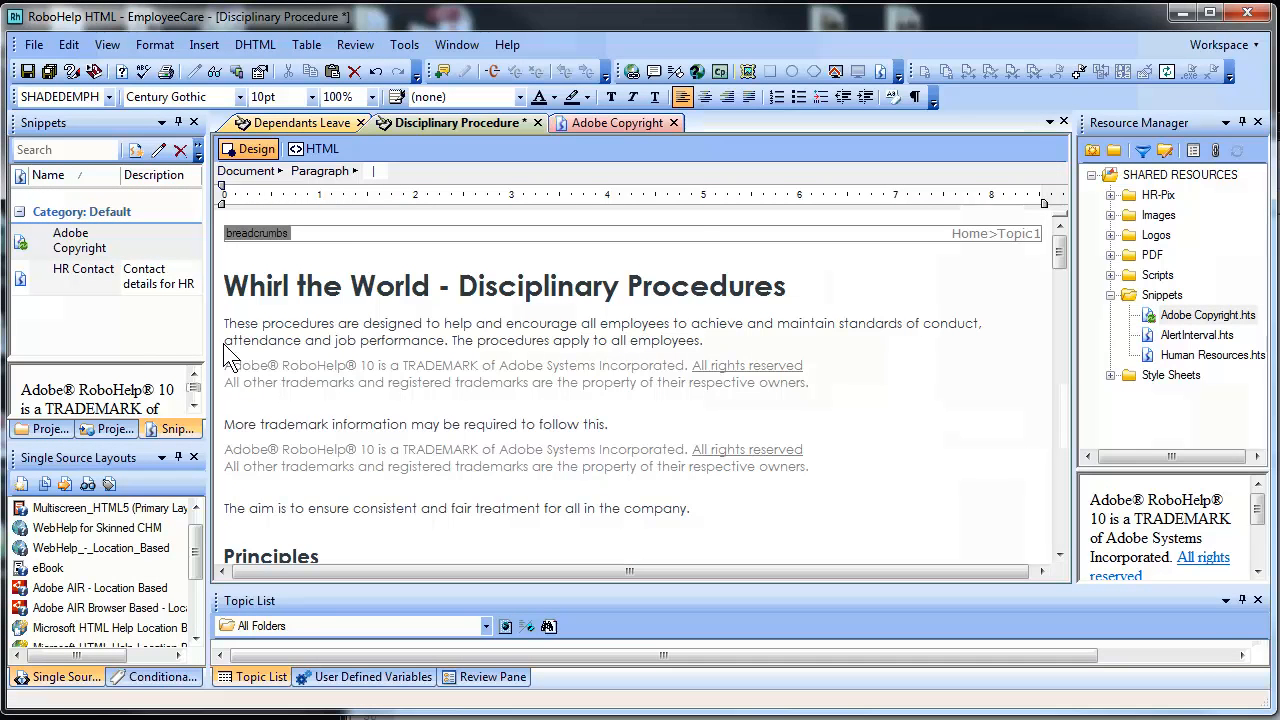
left_click(217, 71)
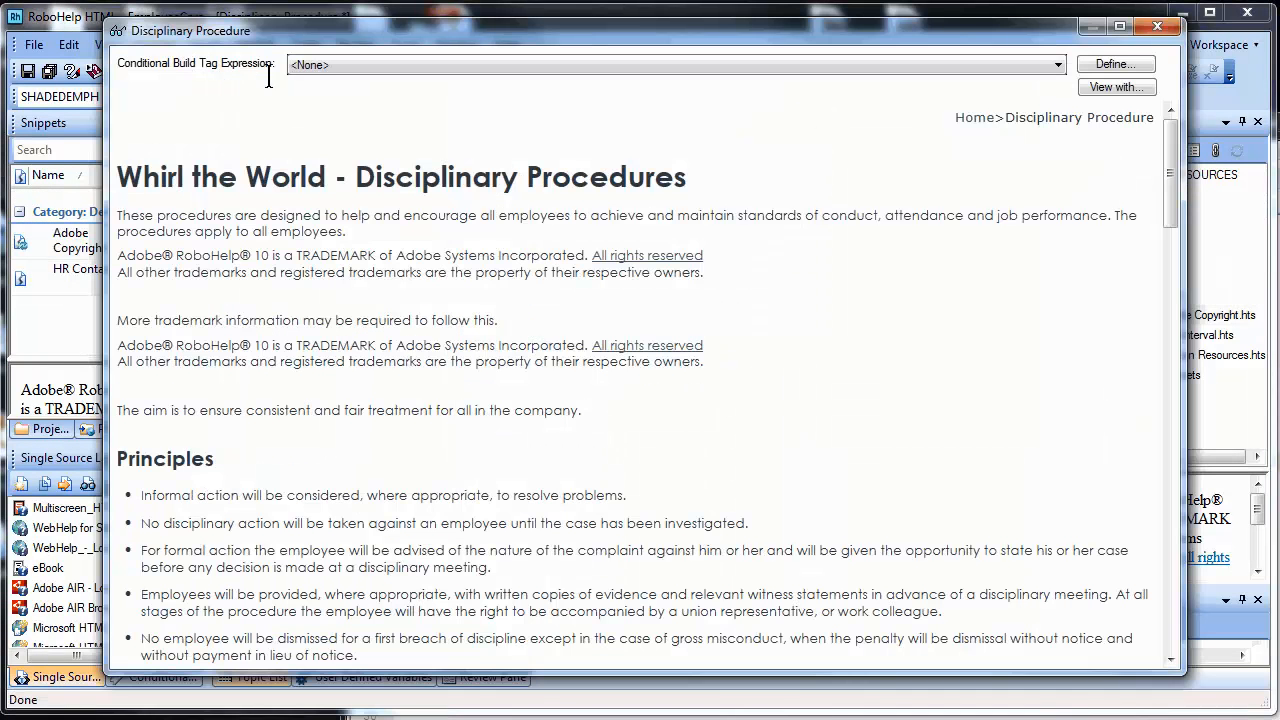
Inspect TRADEMARK in both previewed copyright blocks, then close the preview window
double_click(360, 255)
double_click(330, 345)
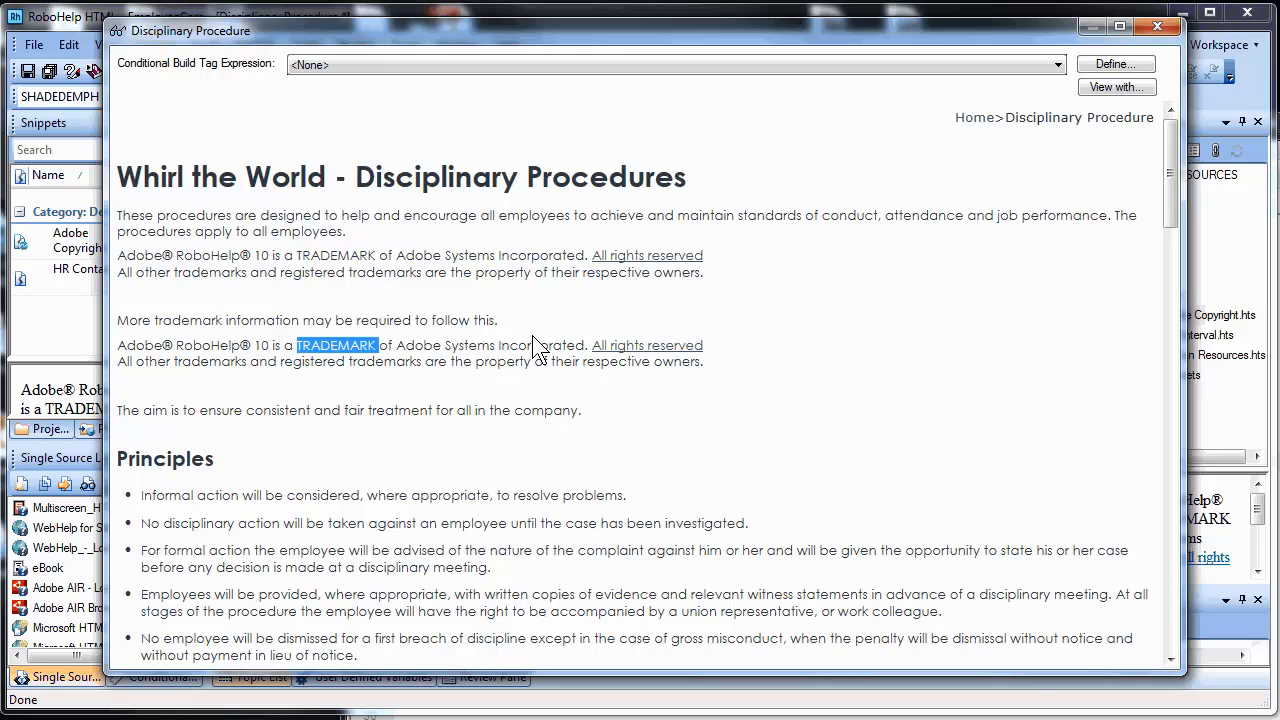
left_click(1152, 27)
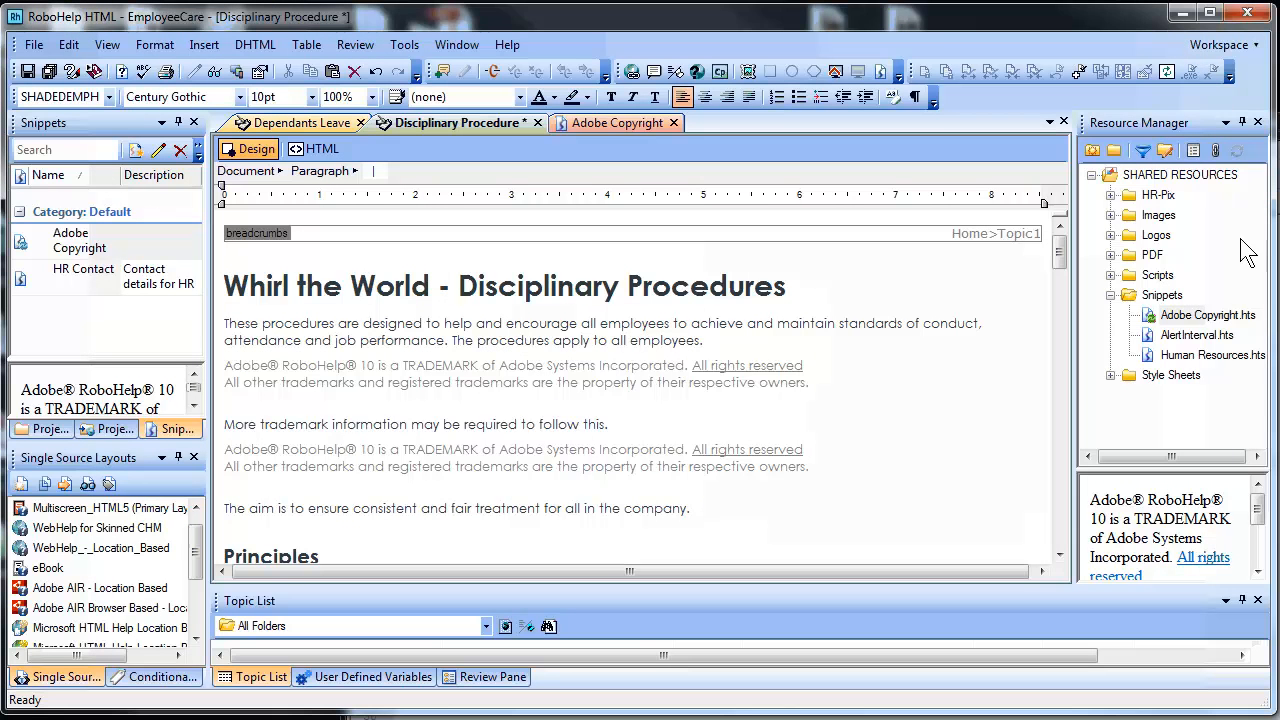
Choose Edit on the Adobe Copyright snippet in the Snippets pod to open it in the editor
mouse_move(1258, 517)
left_mouse_down()
mouse_move(1258, 555)
mouse_move(1258, 508)
left_mouse_up()
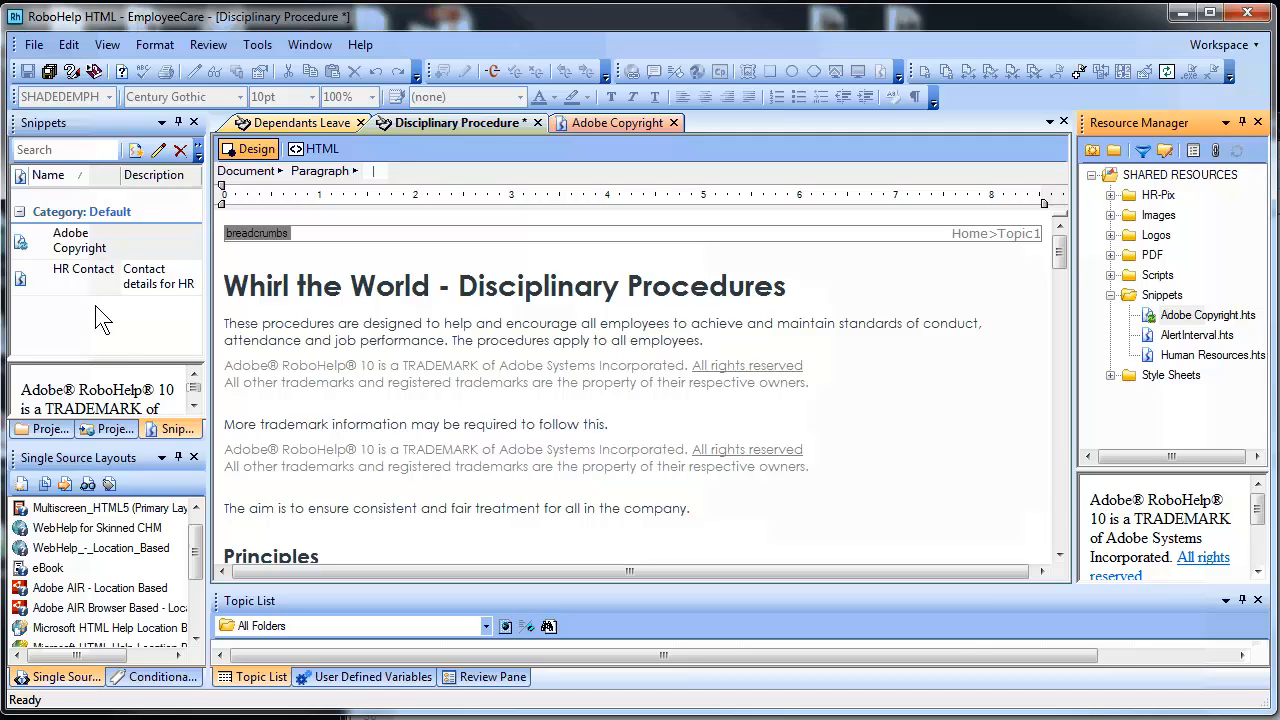
left_click(82, 255)
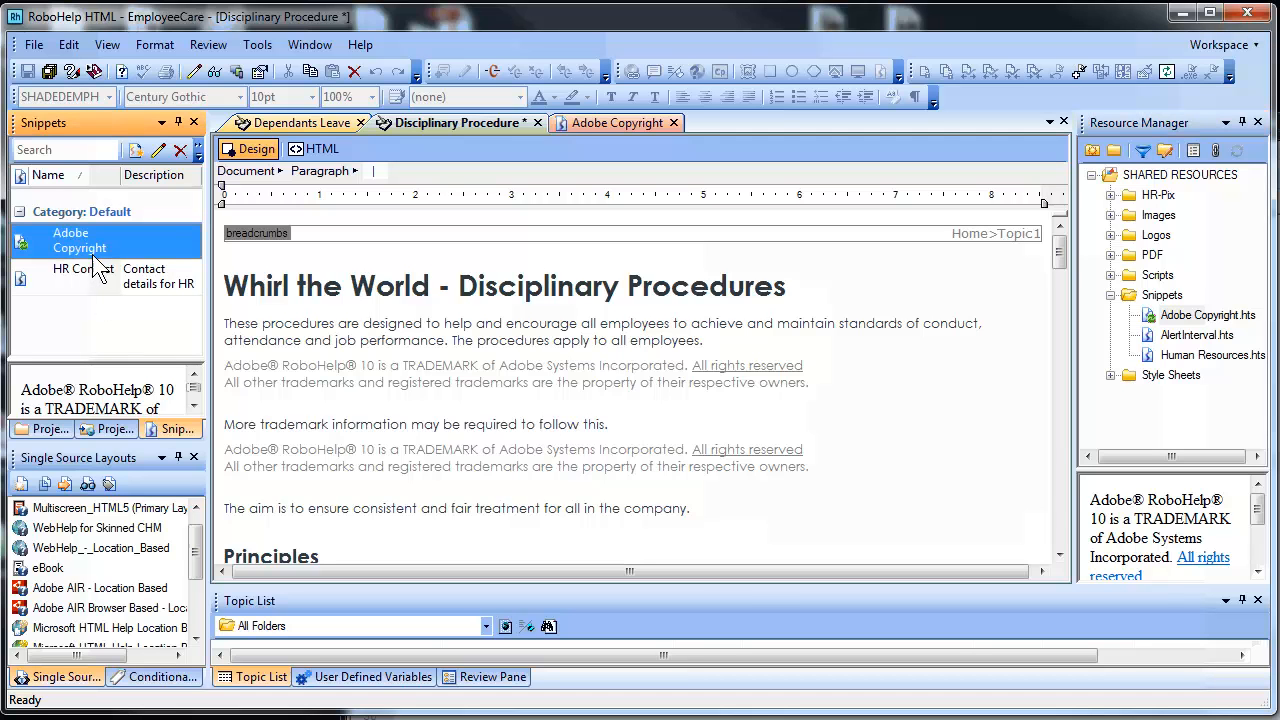
right_click(104, 242)
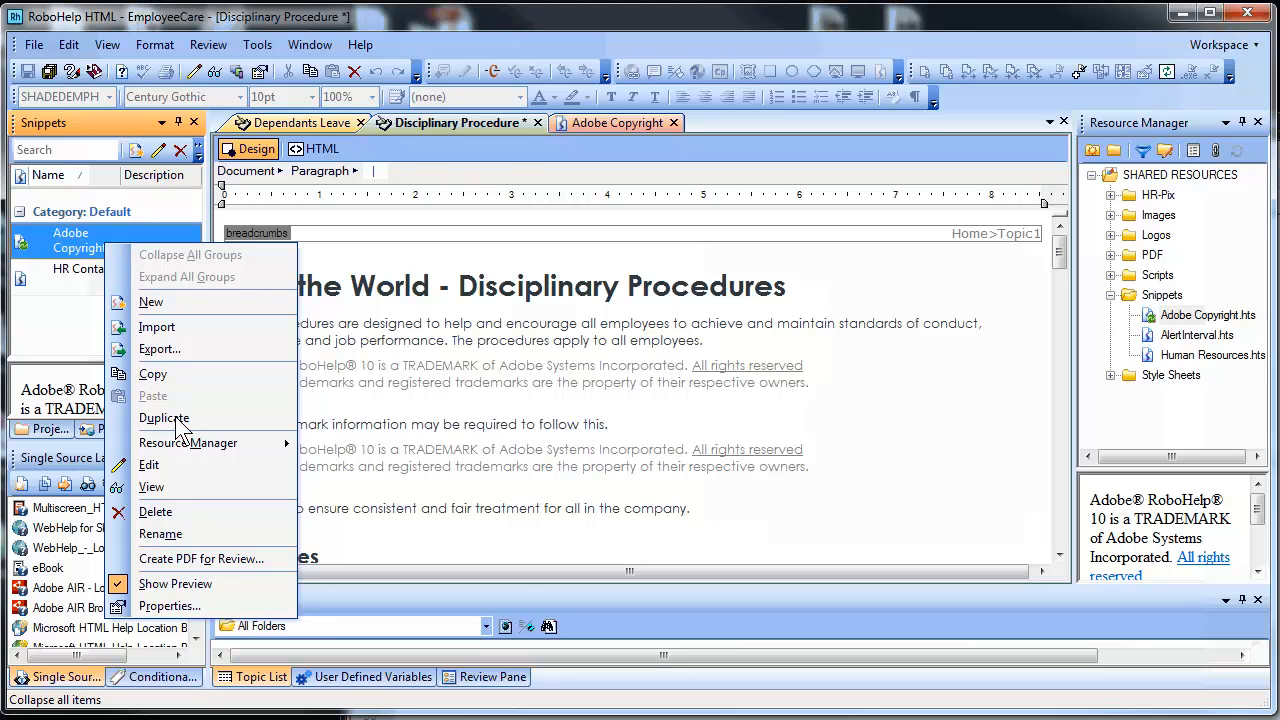
left_click(176, 463)
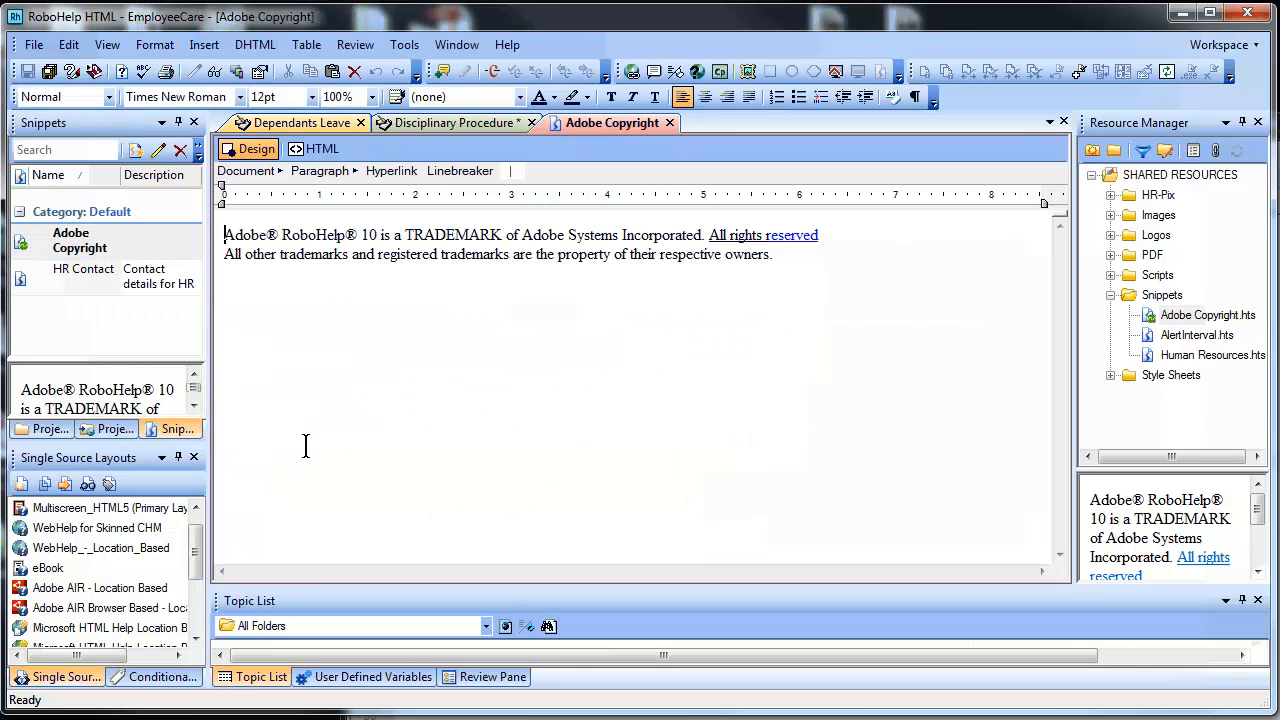
Retype TRADEMARK as 'Trademark' and format it bold italic with a purple highlight
double_click(450, 237)
type("Trad")
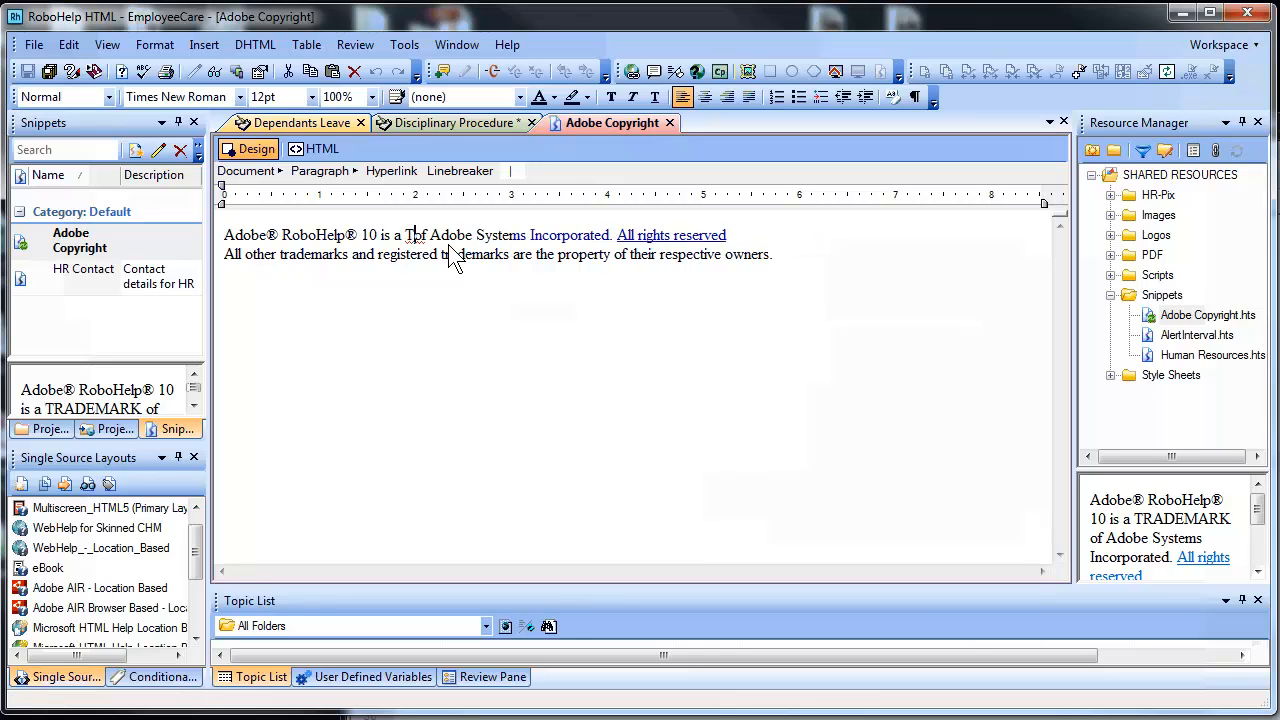
type("emark")
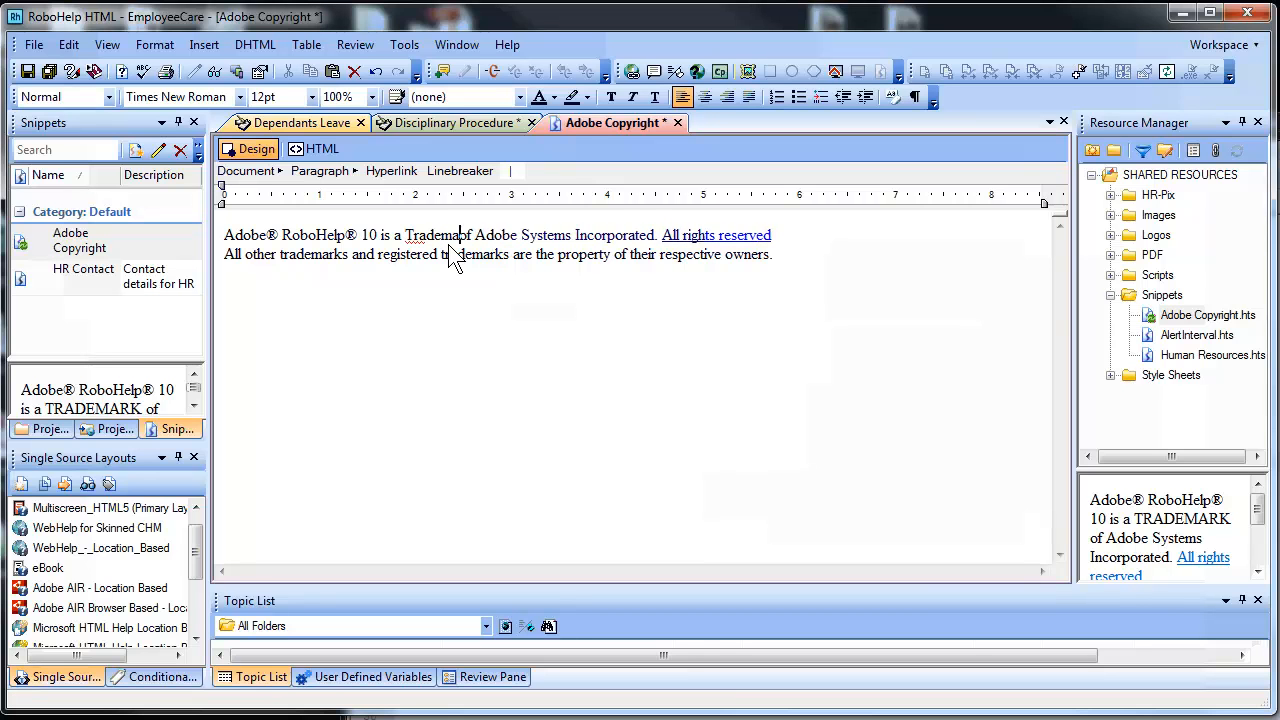
double_click(447, 240)
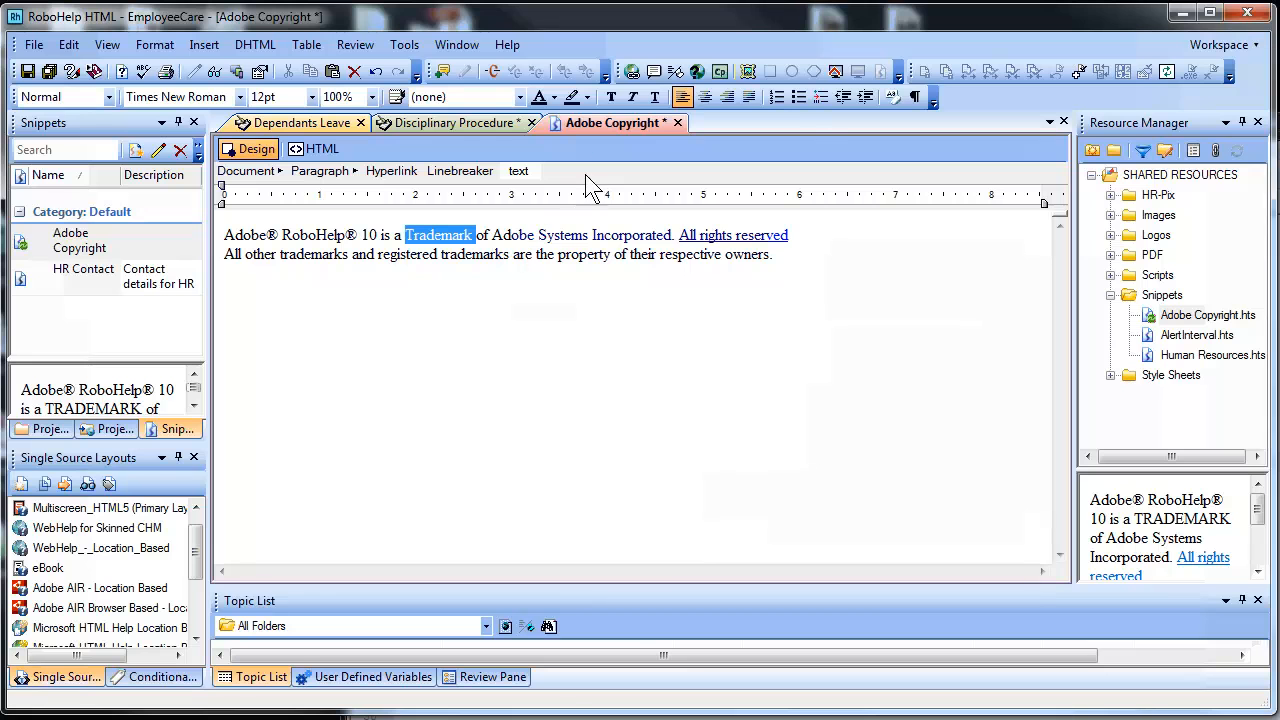
left_click(602, 98)
left_click(632, 97)
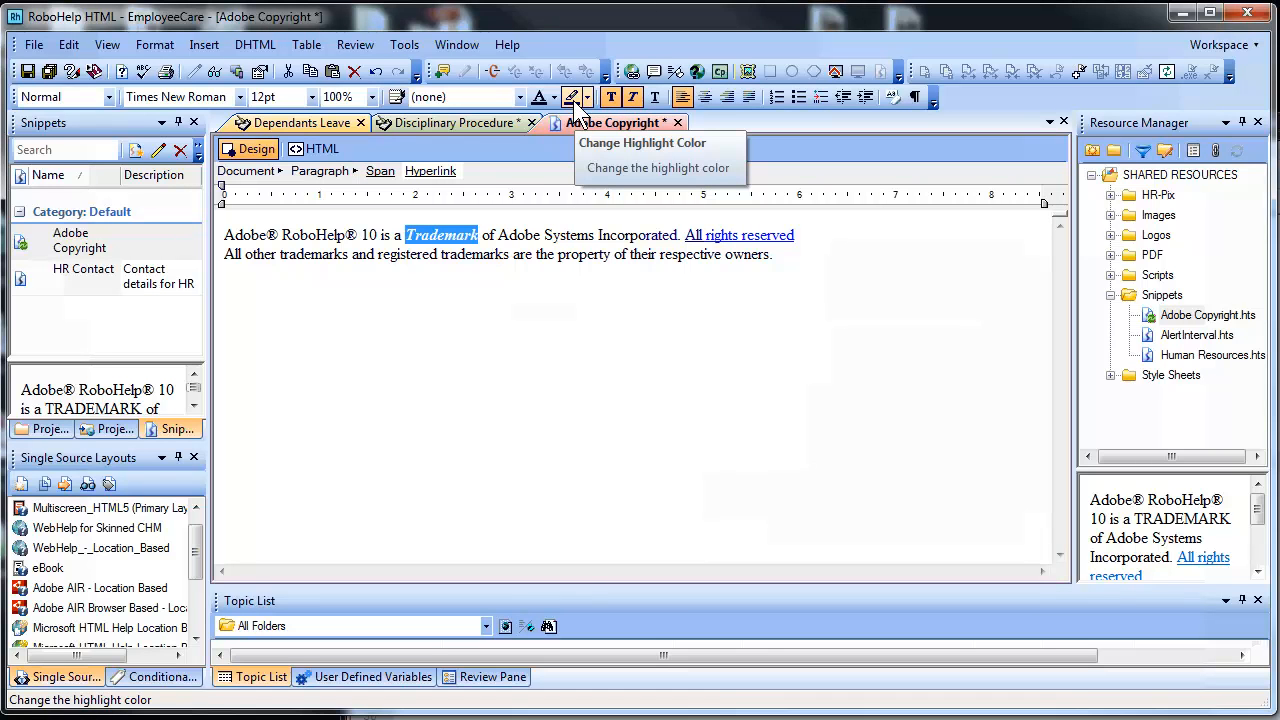
left_click(588, 98)
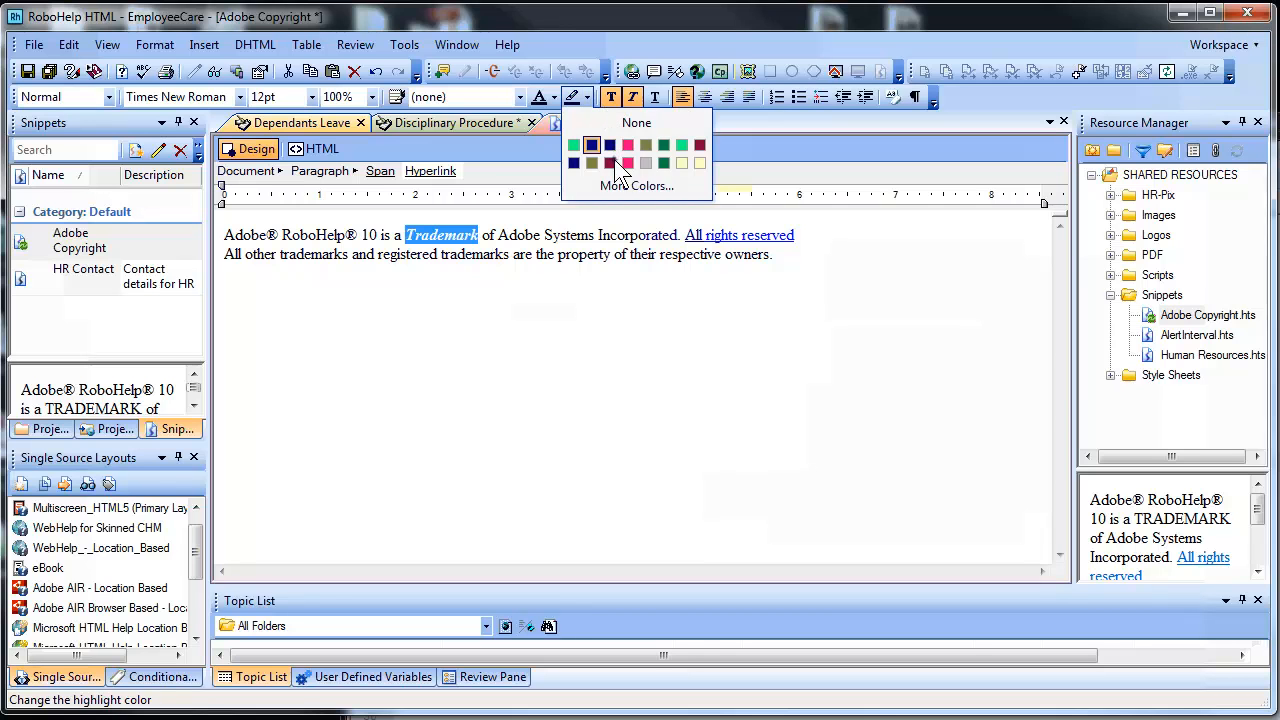
left_click(609, 162)
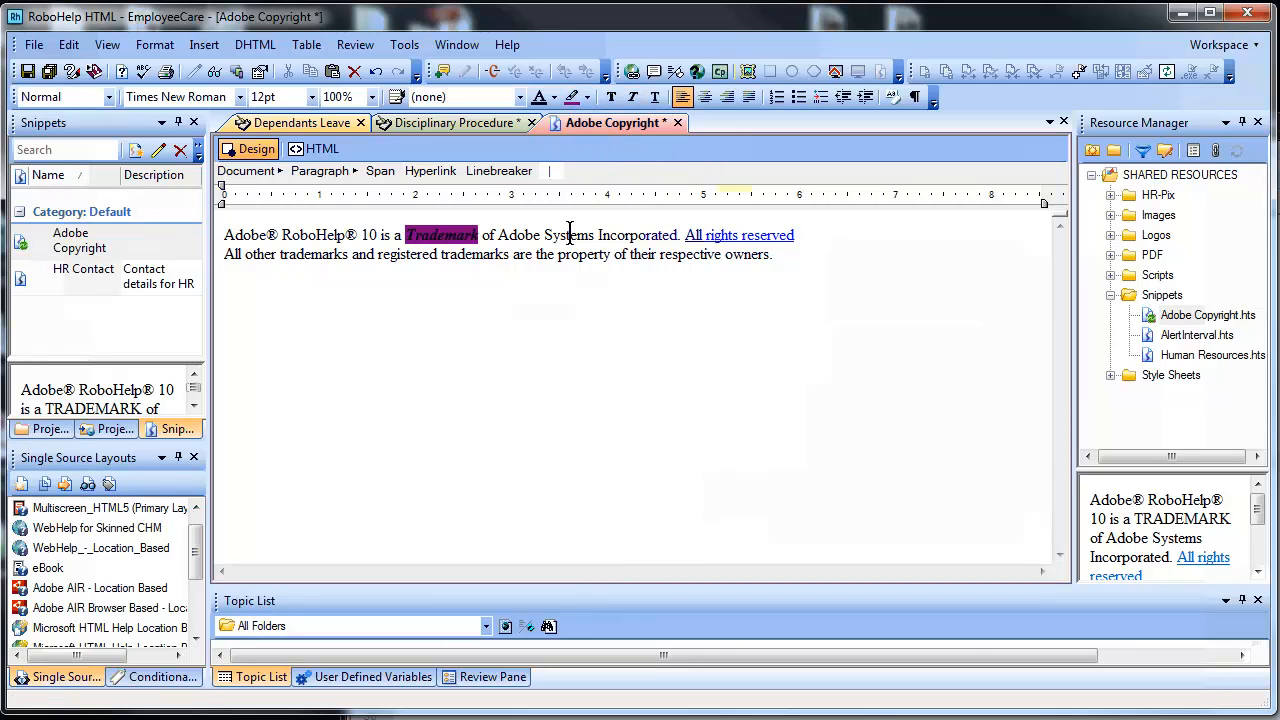
left_click(495, 235)
Give the word Trademark a purple font colour
double_click(453, 235)
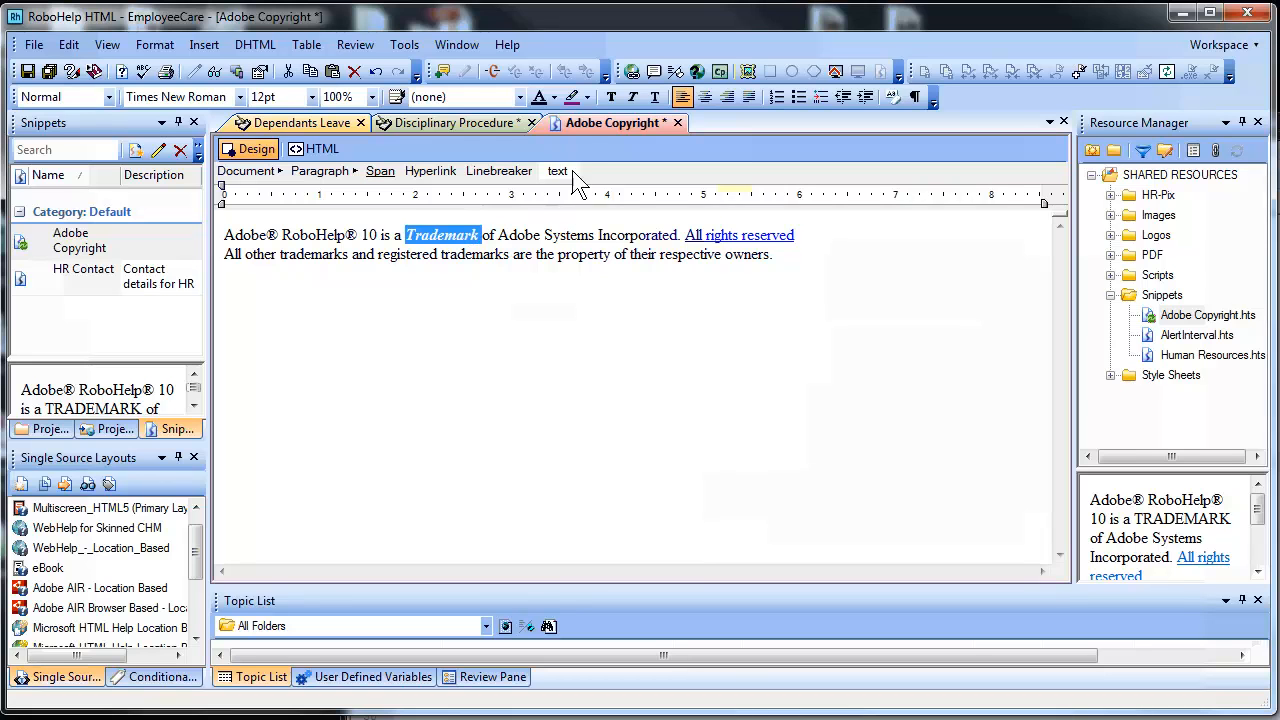
left_click(588, 98)
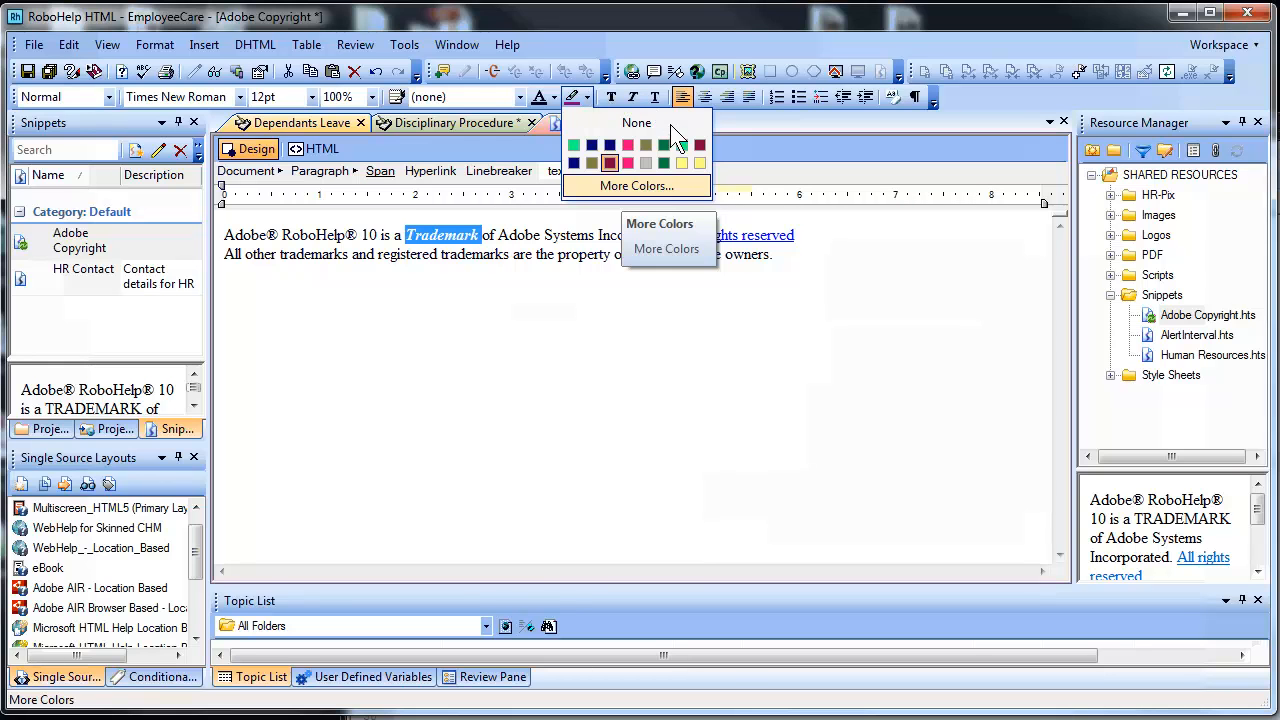
left_click(677, 157)
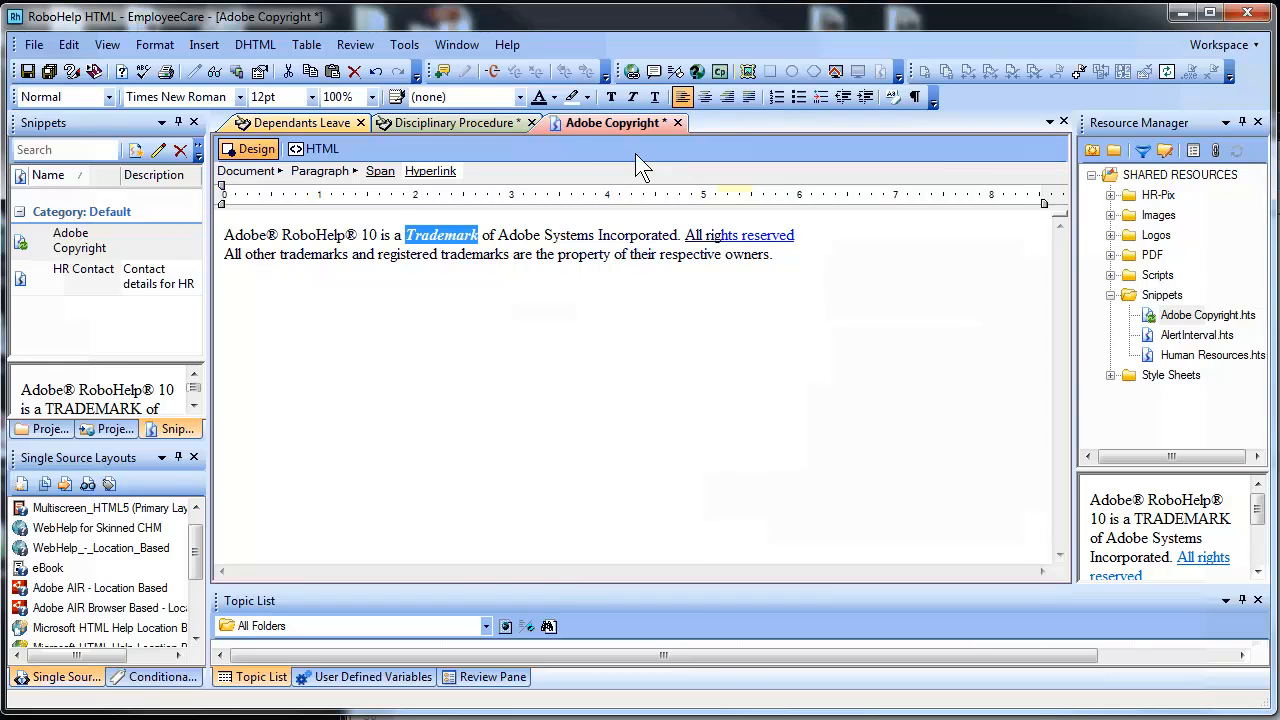
left_click(554, 98)
left_click(560, 175)
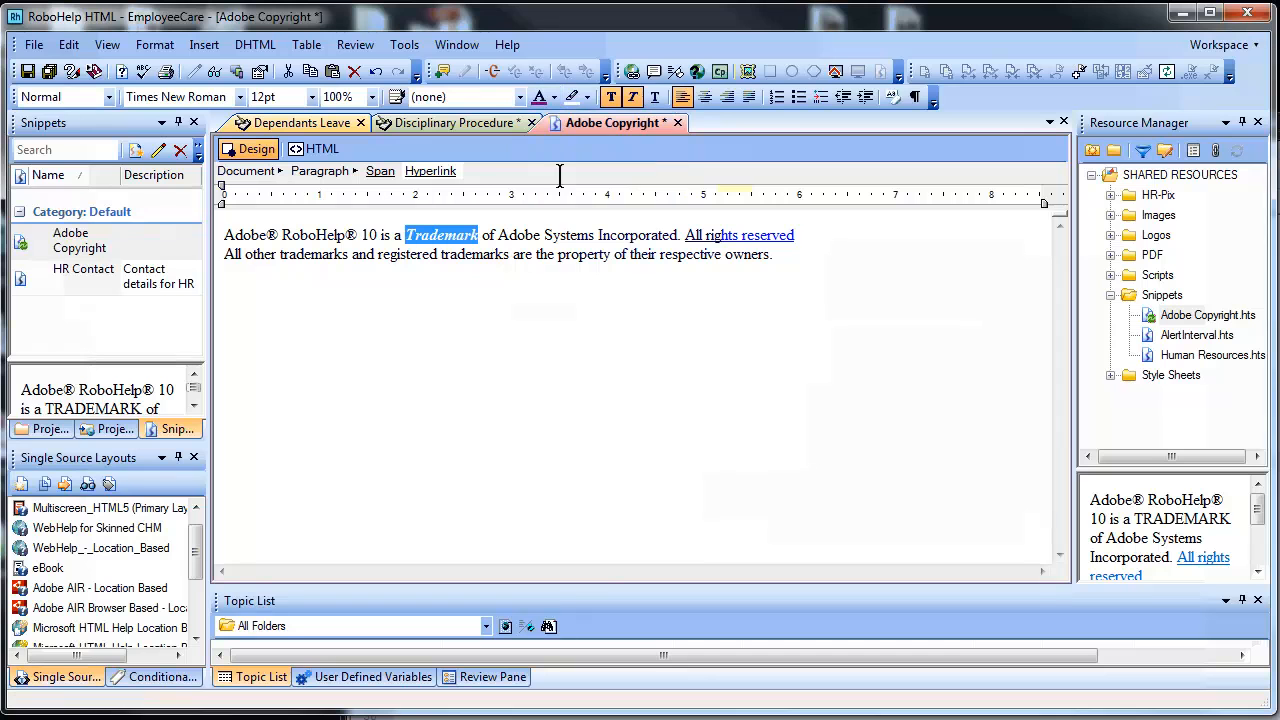
left_click(552, 232)
Replace Adobe Systems with bold 'ADOBE SYSTEMS' and save the snippet
left_click_drag(499, 235, 600, 243)
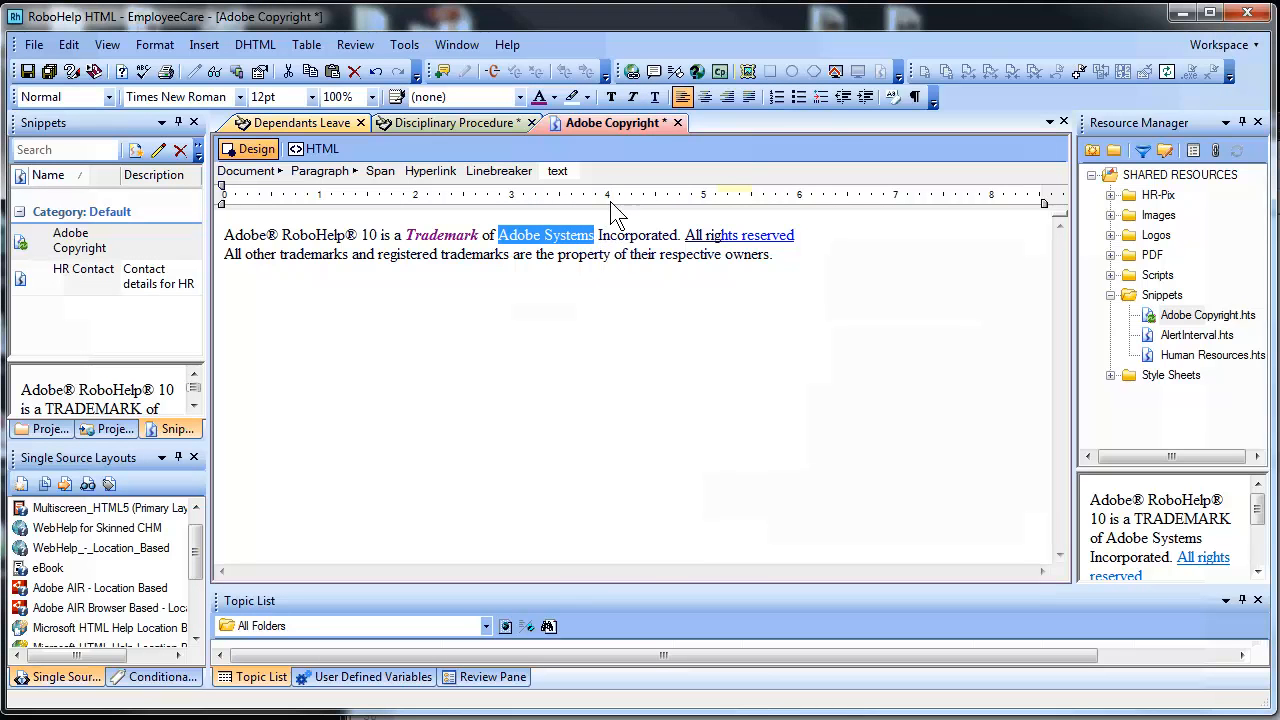
left_click(612, 98)
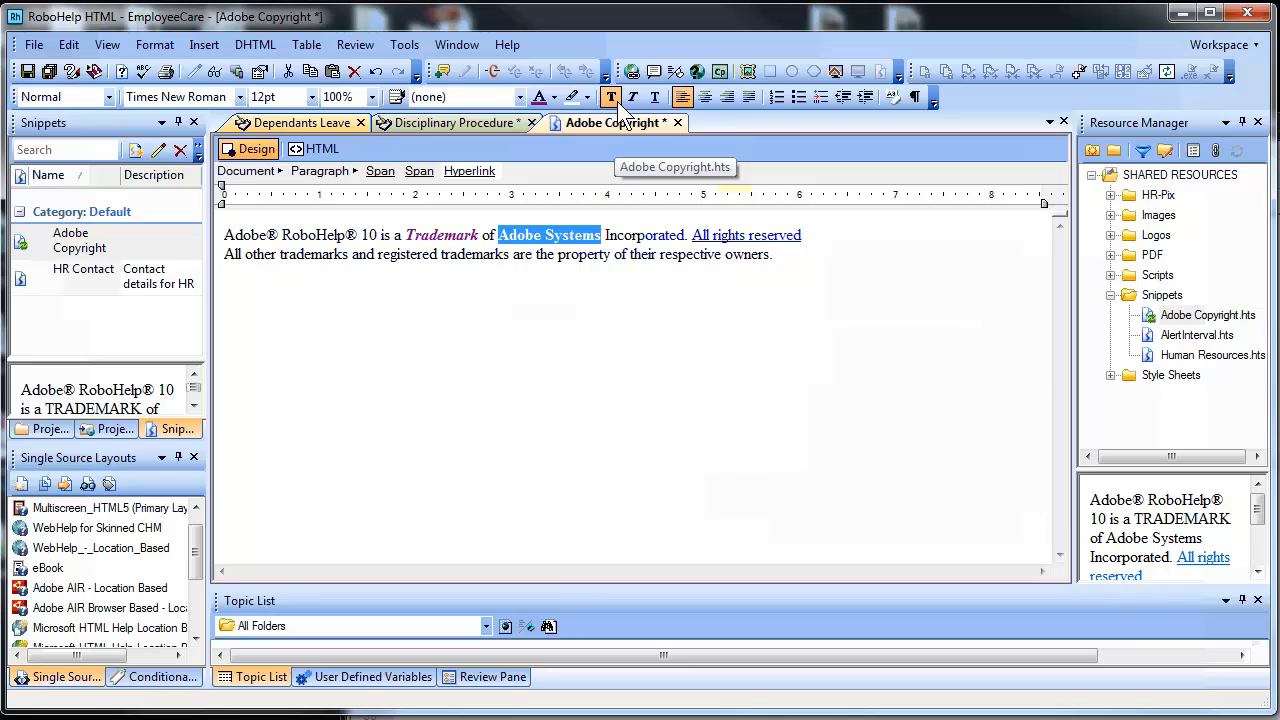
type("ADOBE SYSTEMS")
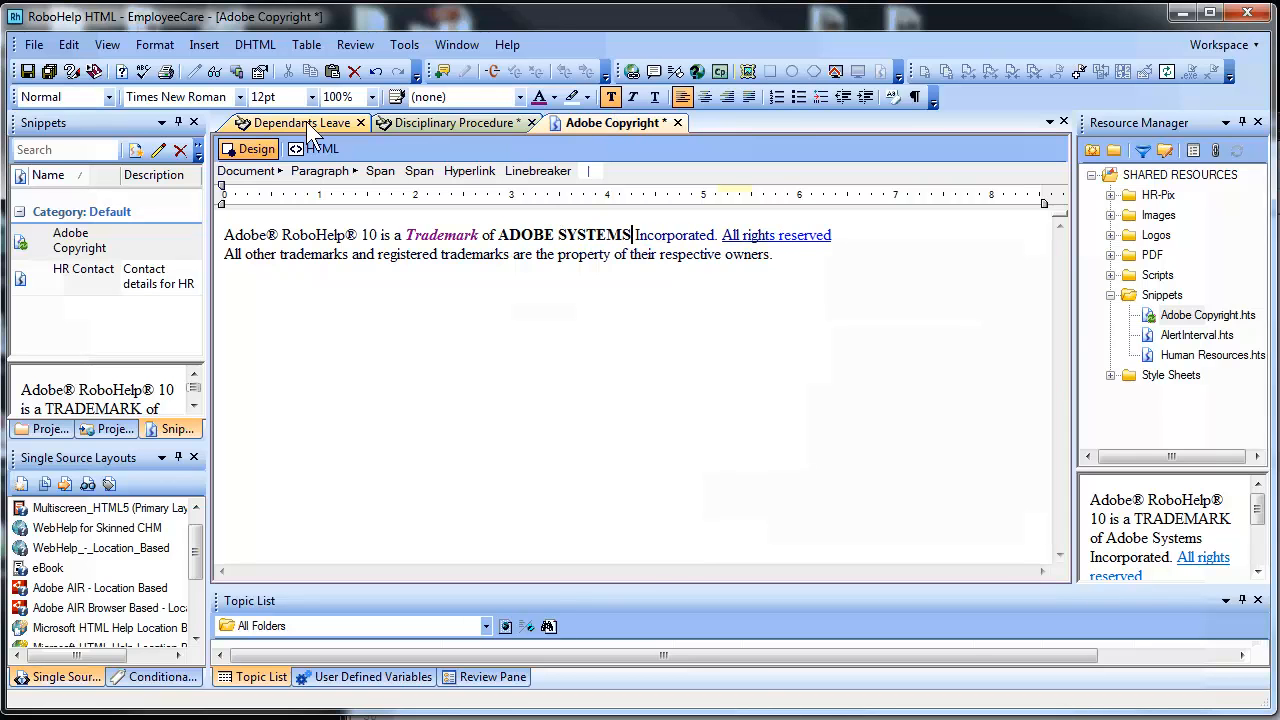
left_click(28, 72)
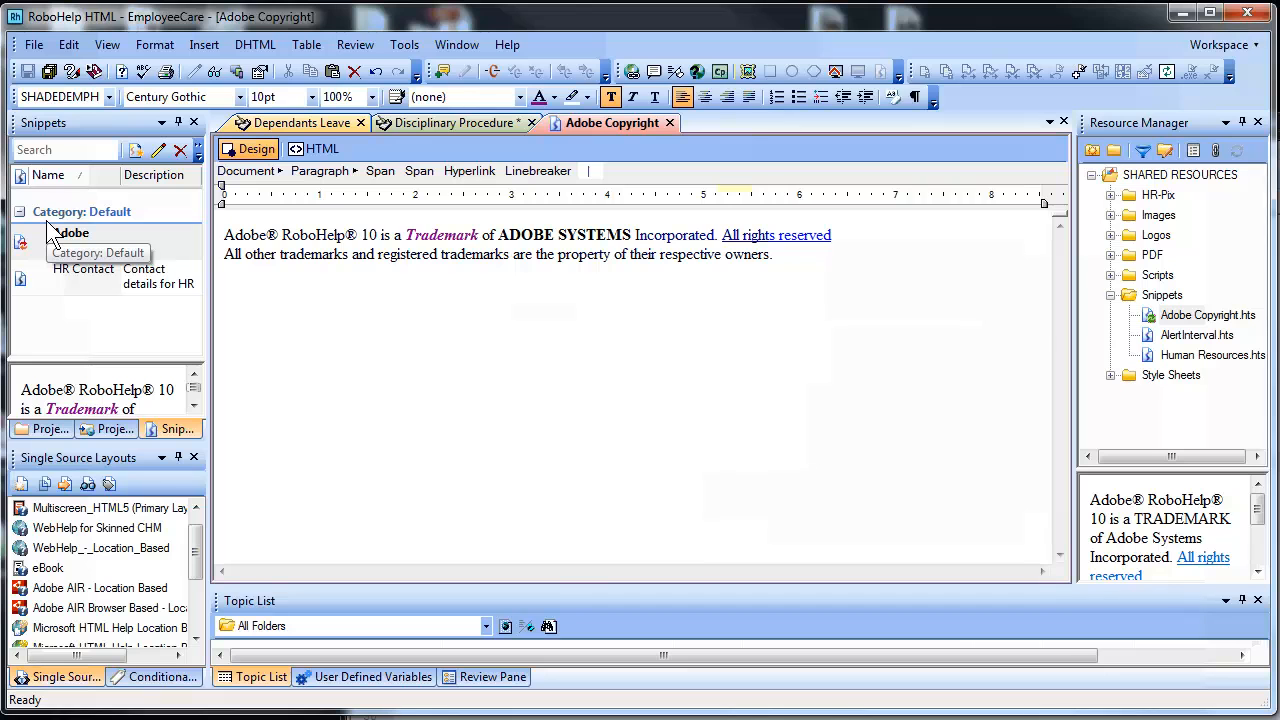
Sync the Adobe Copyright snippet through Resource Manager, updating the shared copy with the local changes
right_click(97, 252)
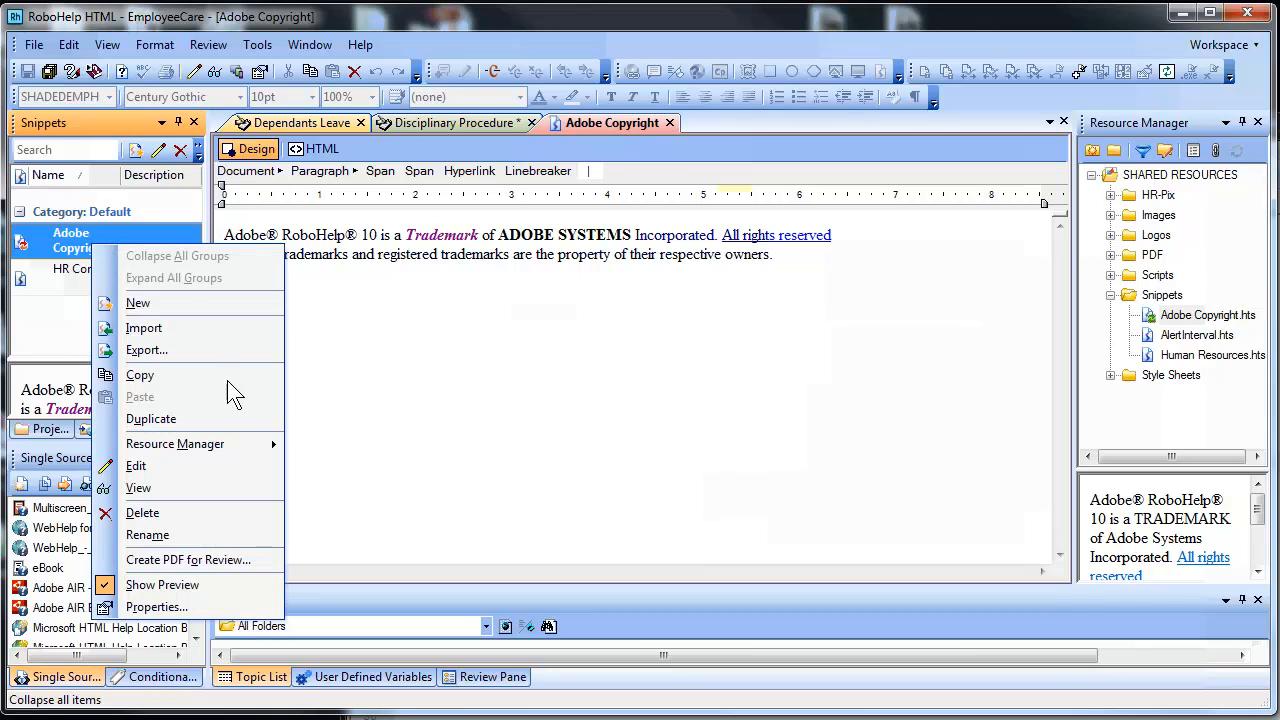
mouse_move(237, 452)
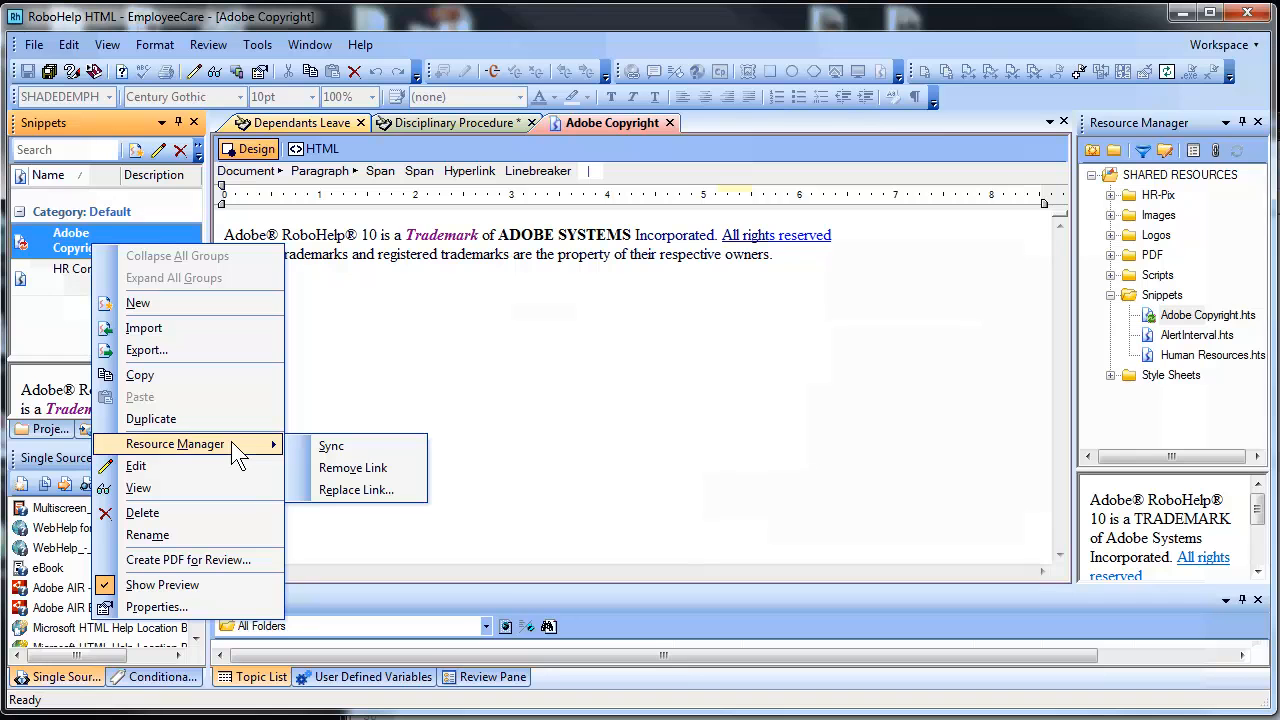
left_click(334, 446)
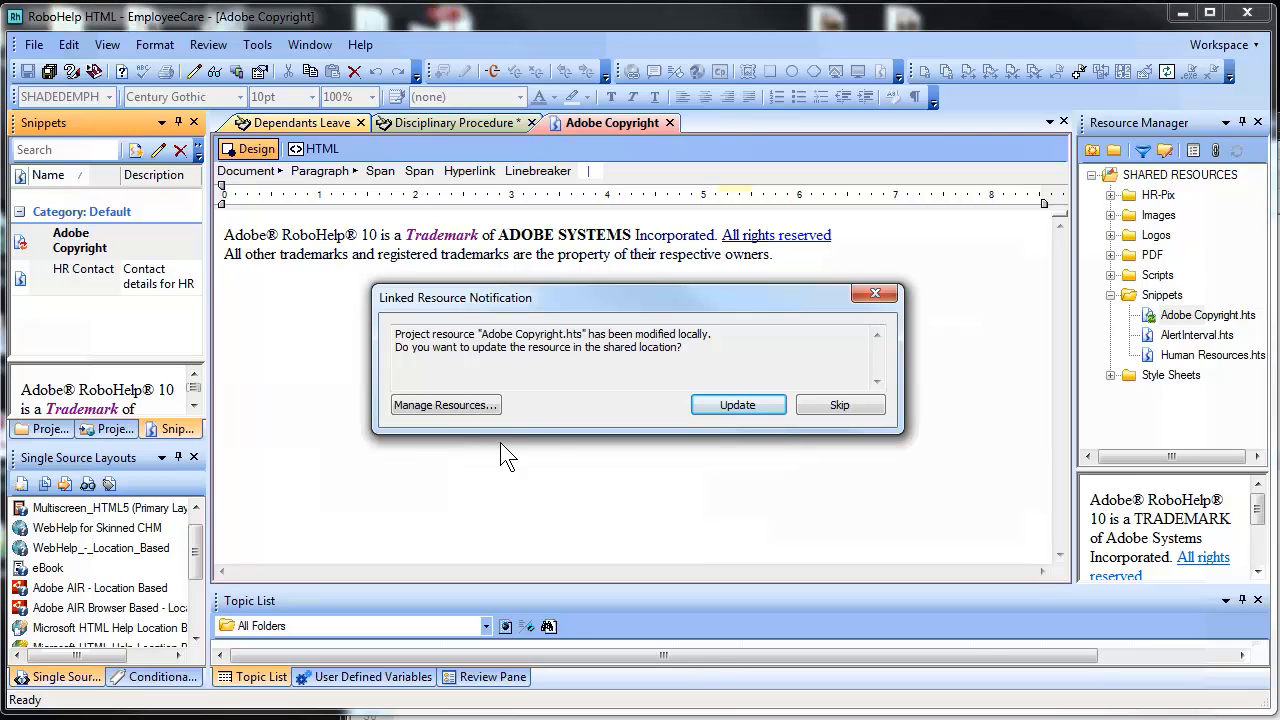
left_click(708, 406)
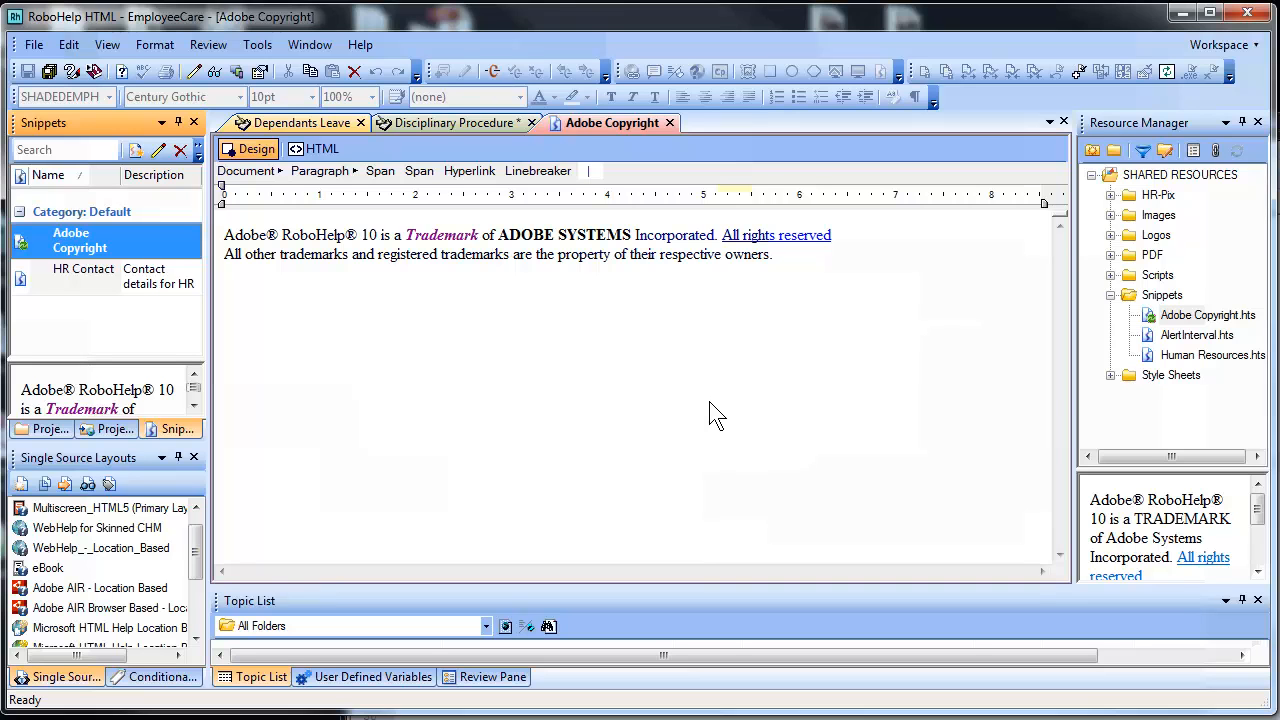
Confirm Sync is greyed out for both Adobe Copyright.hts and the project snippet, then return to Disciplinary Procedure
right_click(1204, 316)
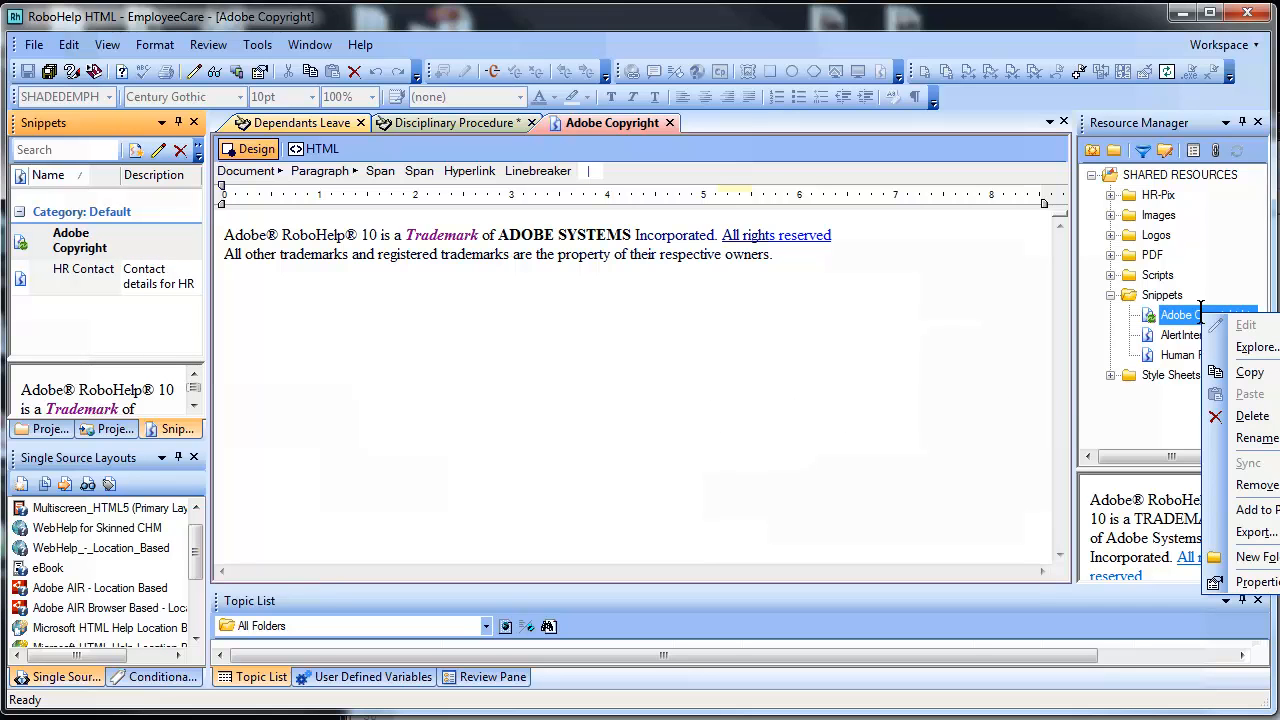
left_click(738, 313)
left_click(52, 248)
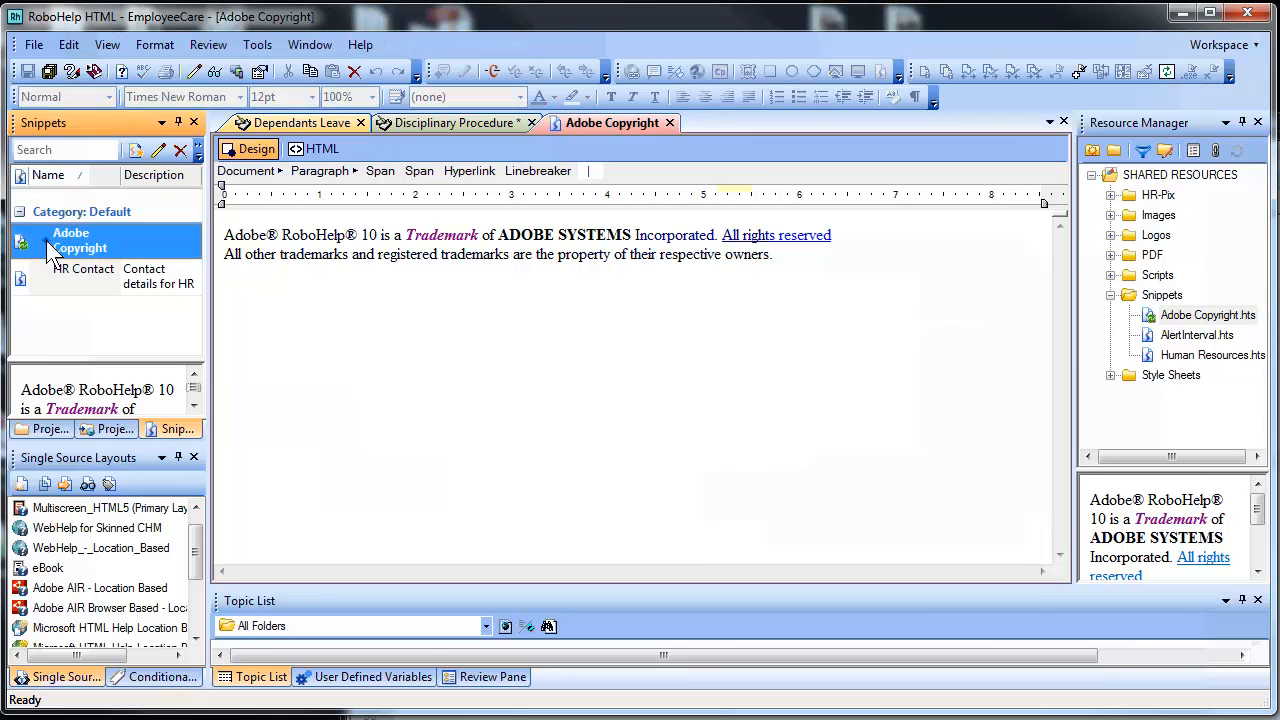
right_click(47, 243)
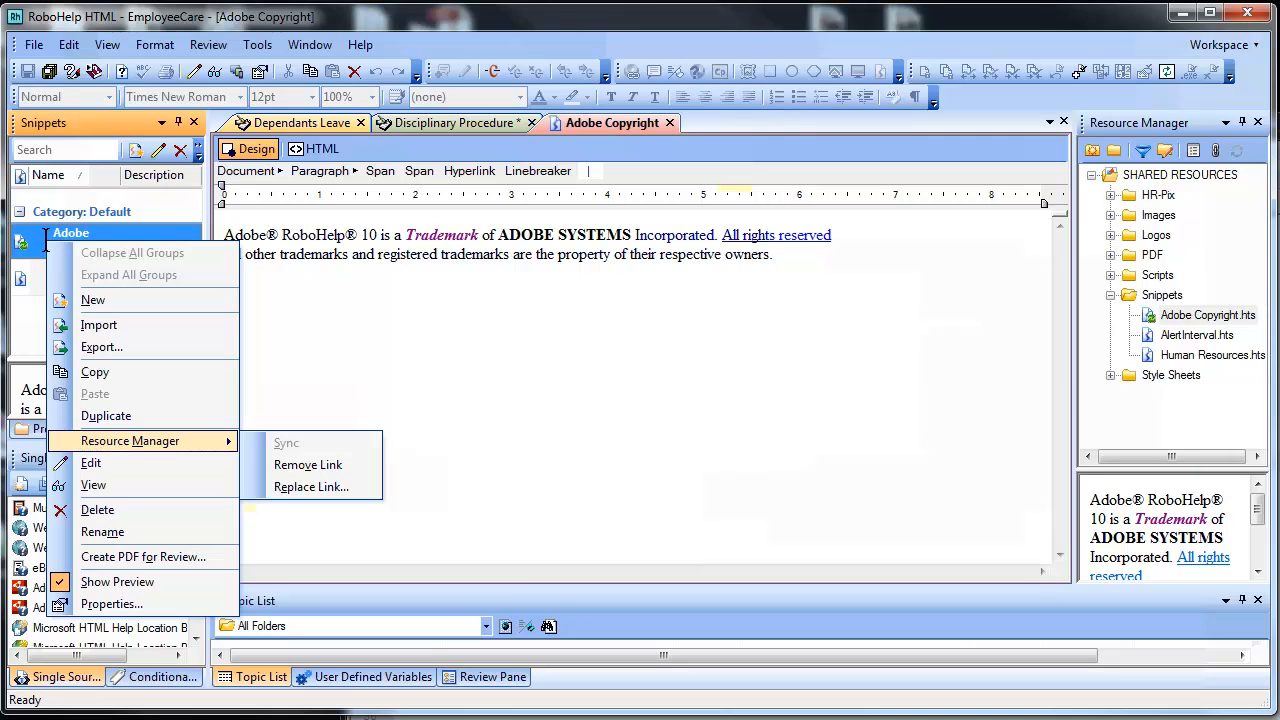
left_click(366, 365)
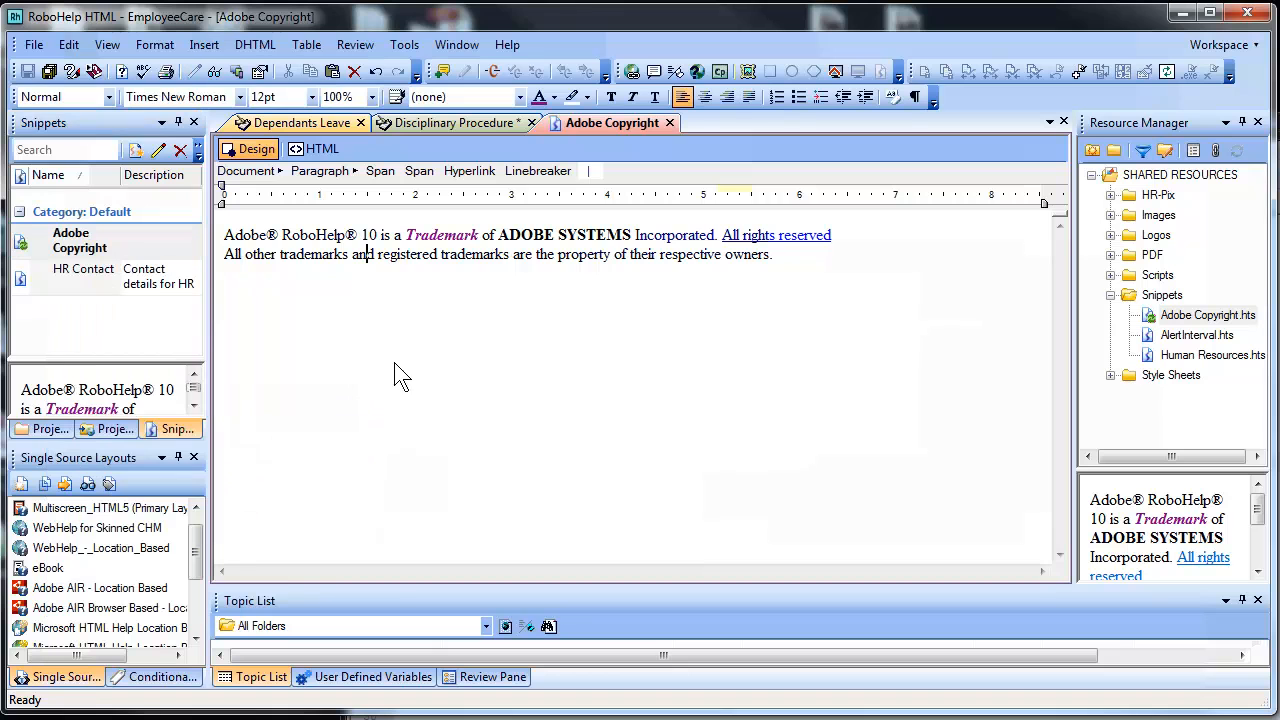
left_click(483, 124)
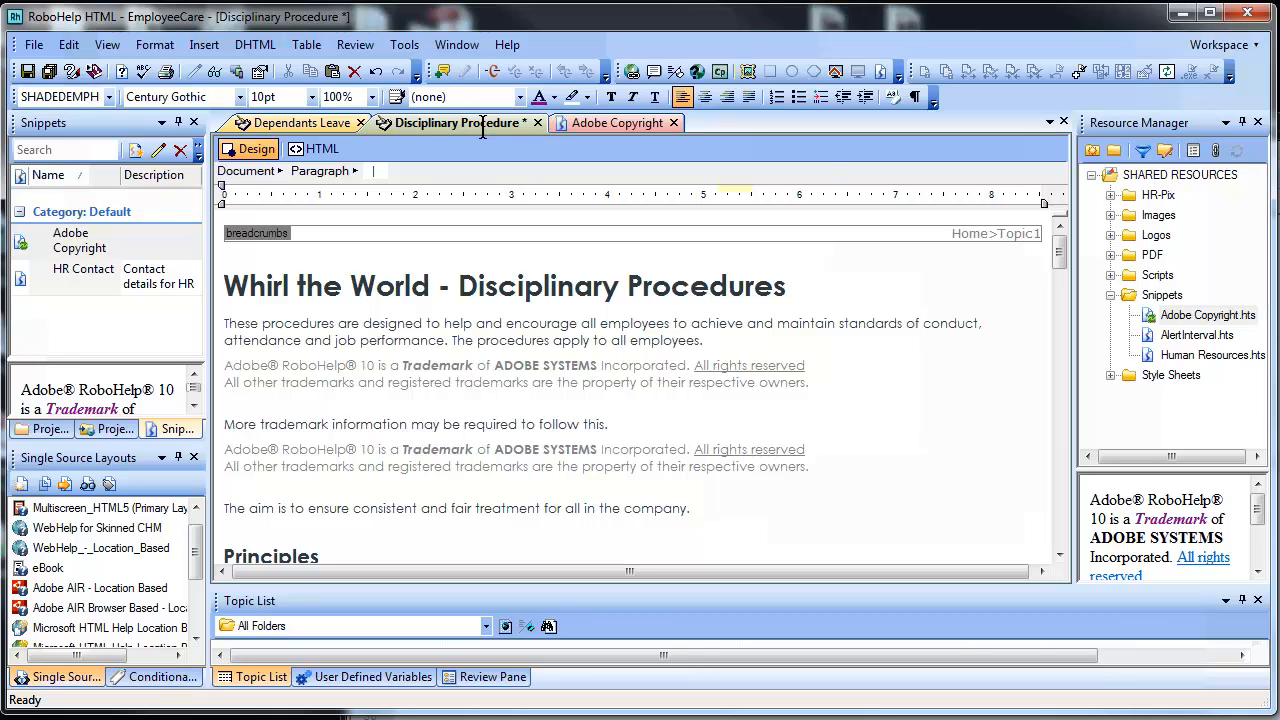
Enlarge the Resource Manager preview pane and preview Disciplinary Procedure with the restyled copyright notices
left_click(562, 365)
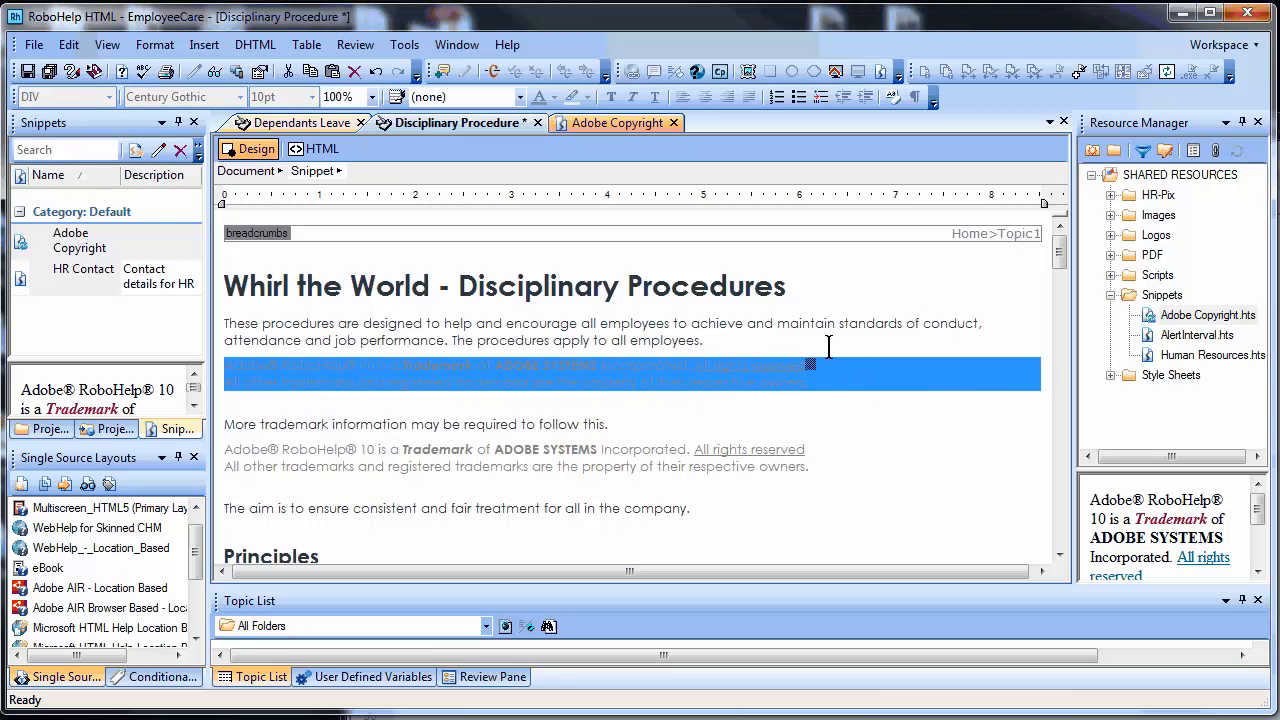
left_click(818, 295)
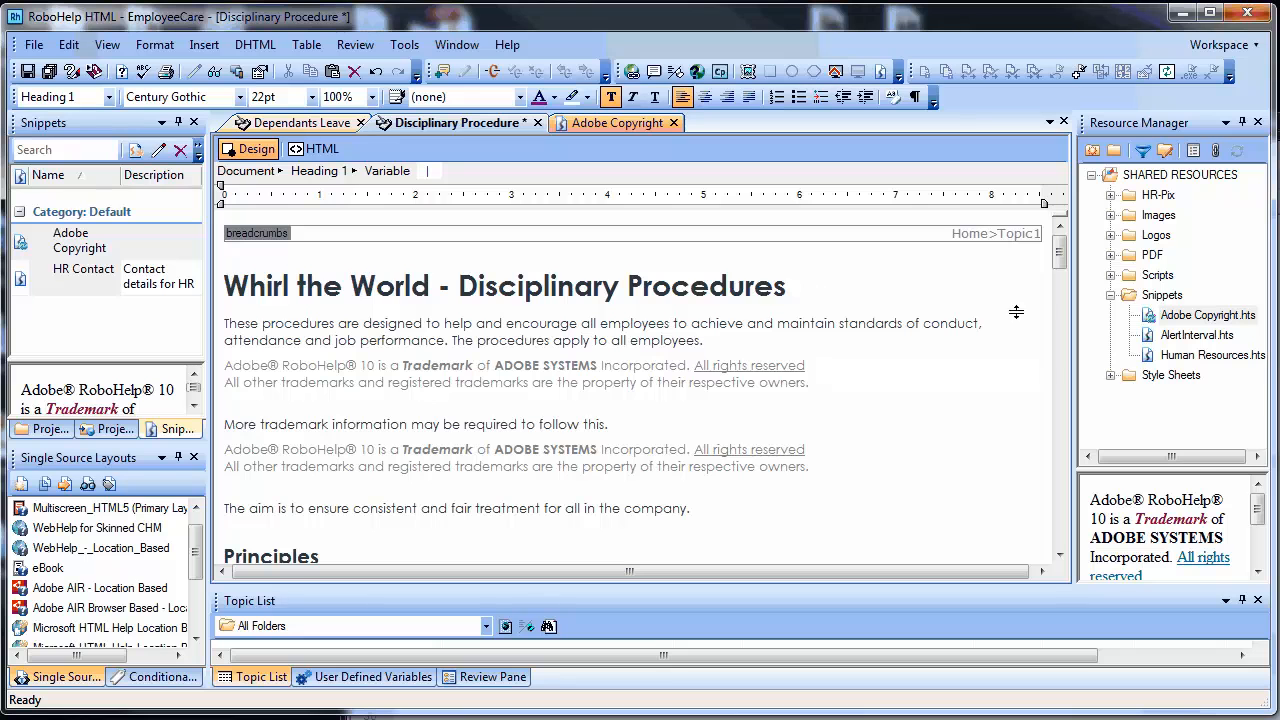
left_click_drag(1195, 469, 1193, 385)
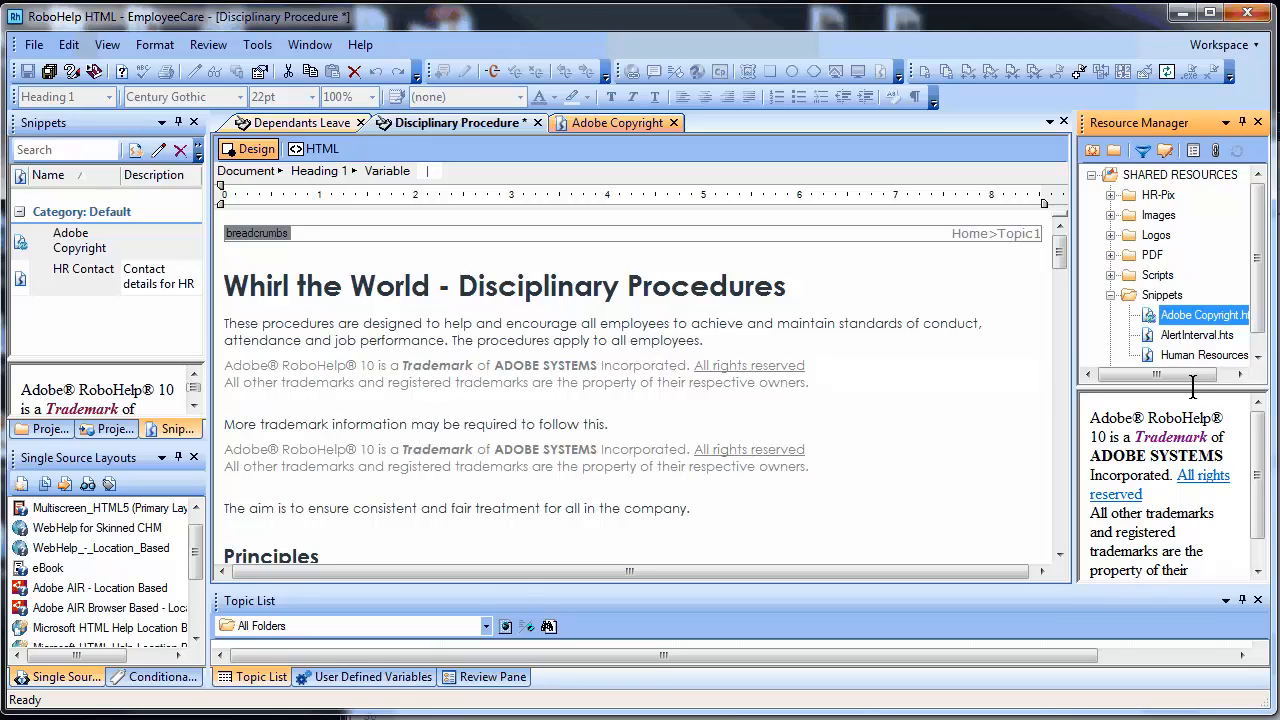
left_click(371, 333)
left_click(214, 71)
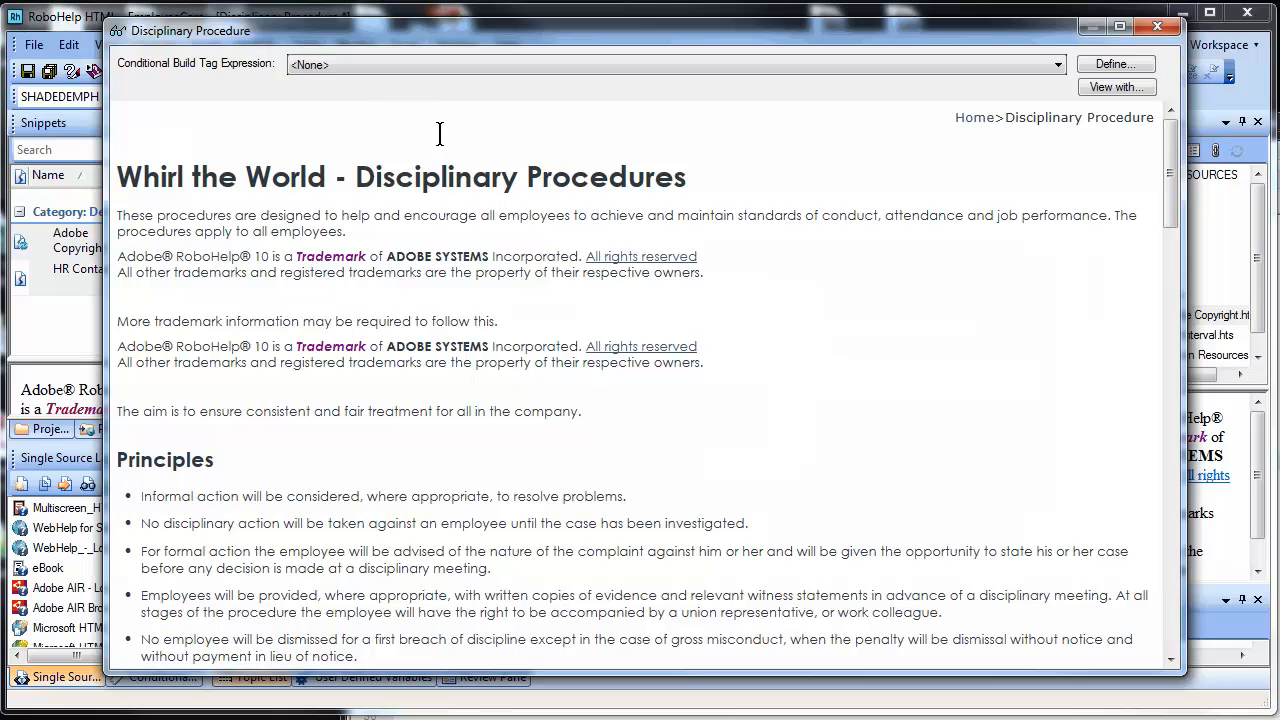
Select ADOBE SYSTEMS in the Disciplinary Procedure preview, then close the preview window
left_click_drag(484, 254, 404, 253)
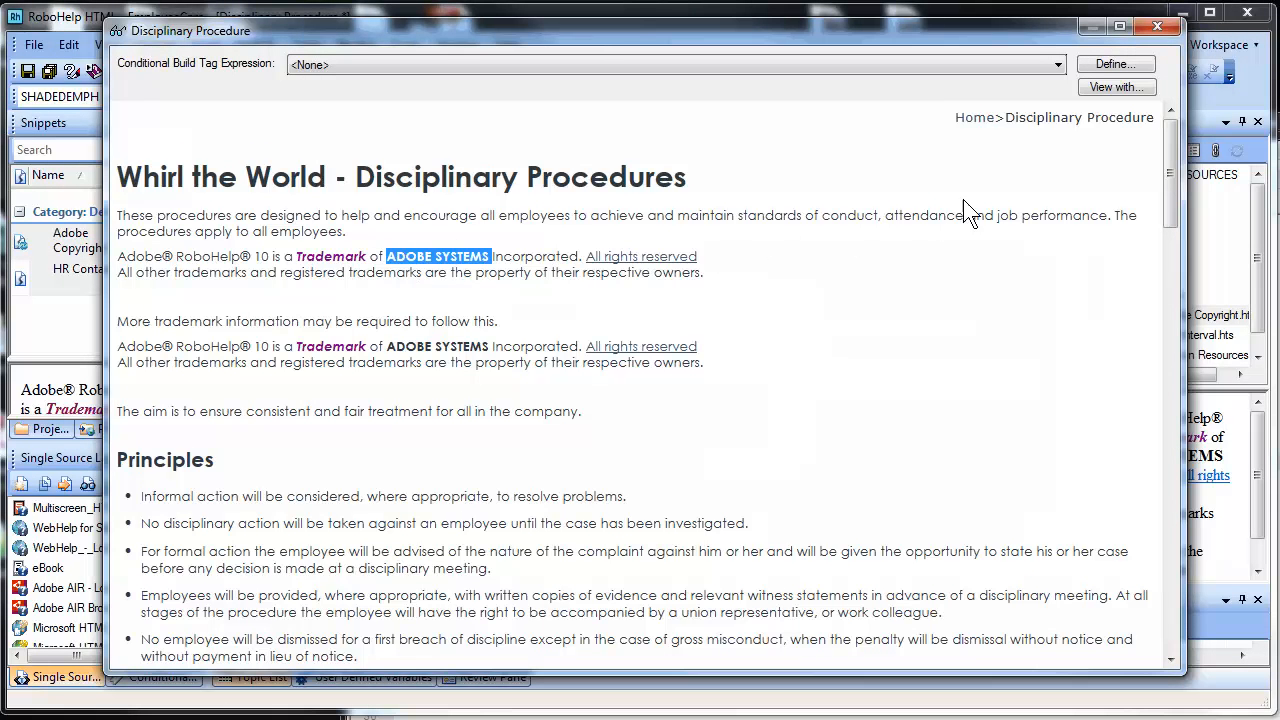
left_click(1158, 27)
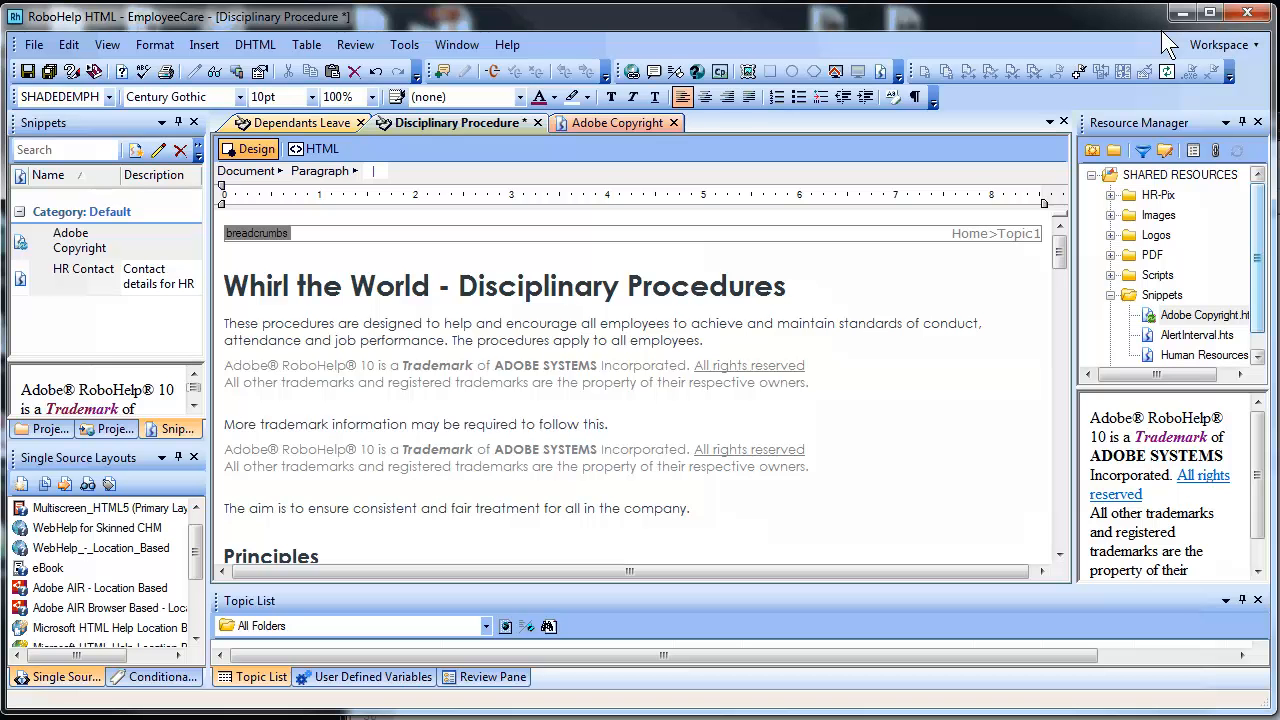